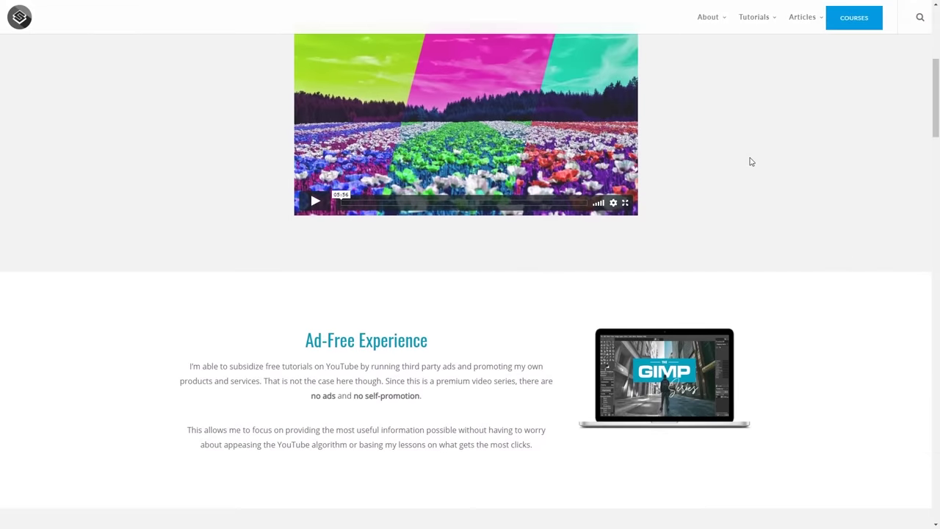
Step: Scroll down through the GIMP Series course contents to reach the Hue-Chroma lecture
scroll(798, 164, down, 3)
scroll(860, 164, down, 4)
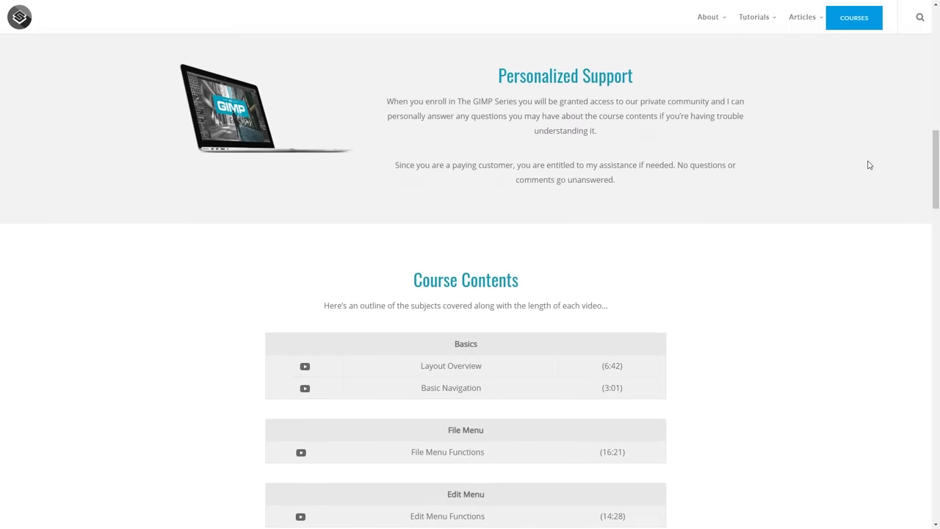
scroll(869, 164, down, 8)
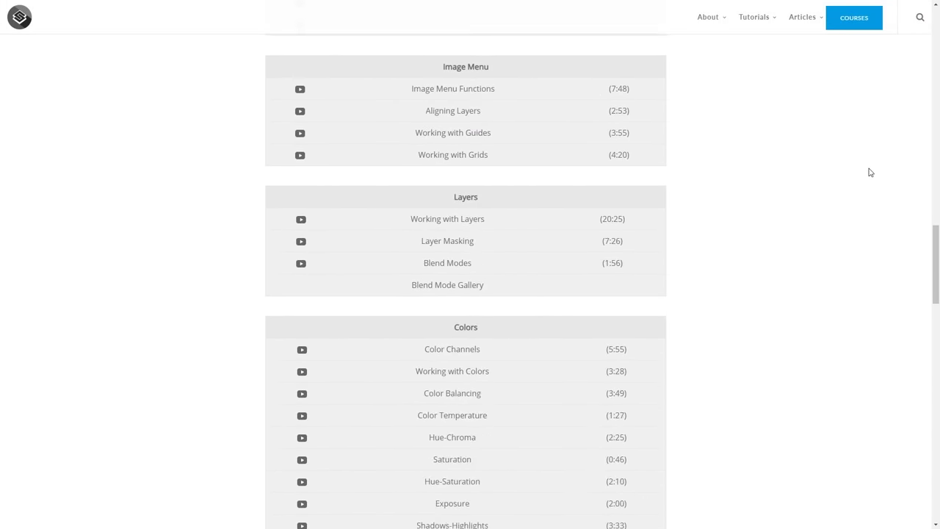
scroll(868, 172, down, 8)
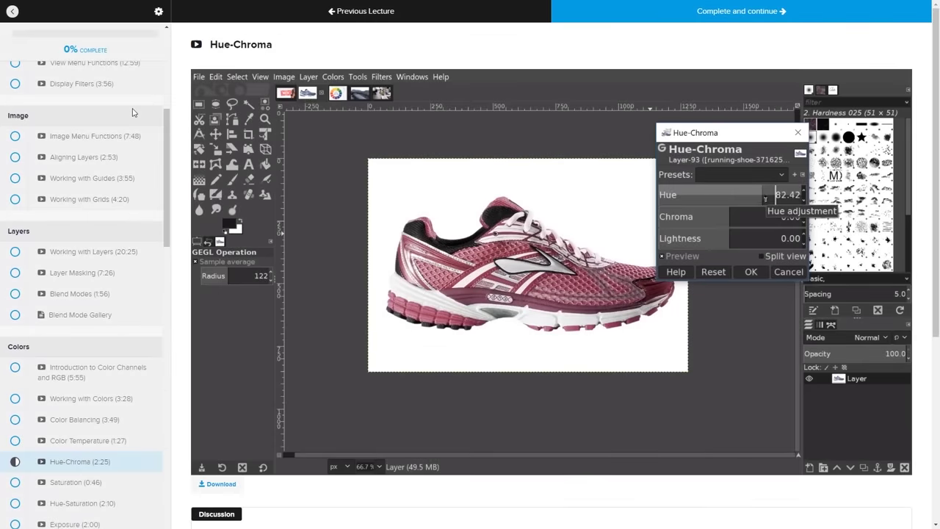
scroll(132, 111, down, 6)
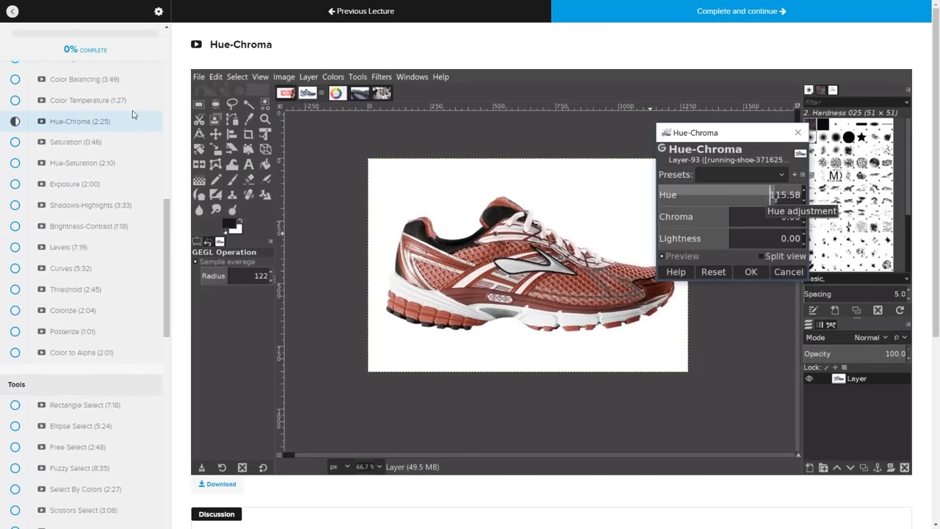
scroll(133, 116, down, 5)
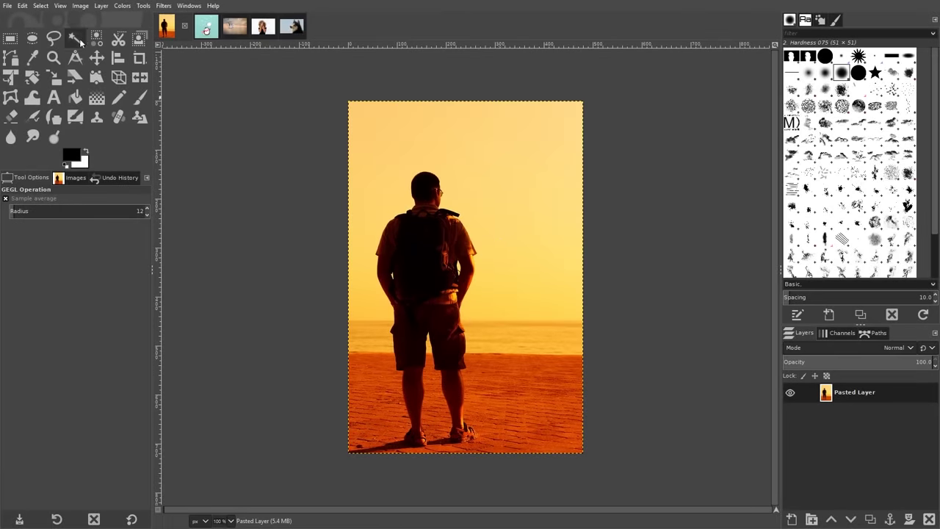
Step: Switch to the Fuzzy Select tool and adjust the view of the beach photo
click(76, 44)
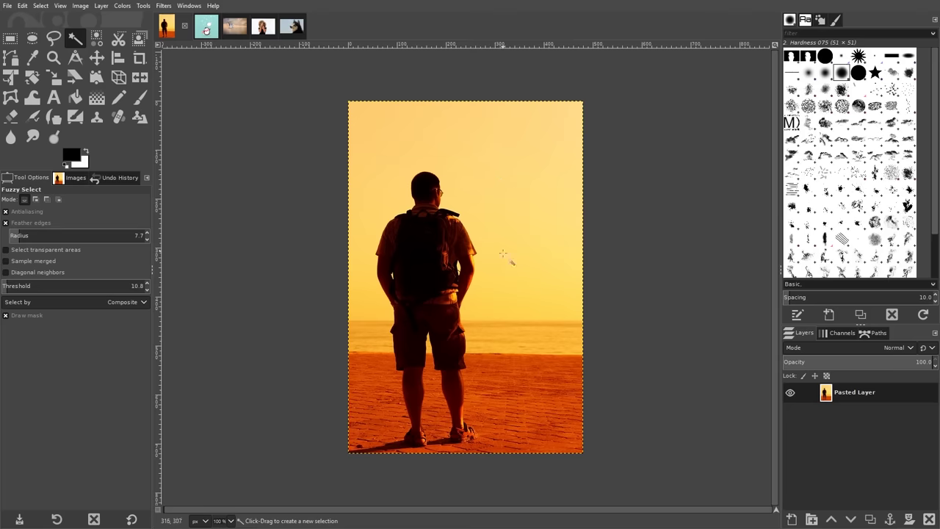
drag(580, 373, 575, 376)
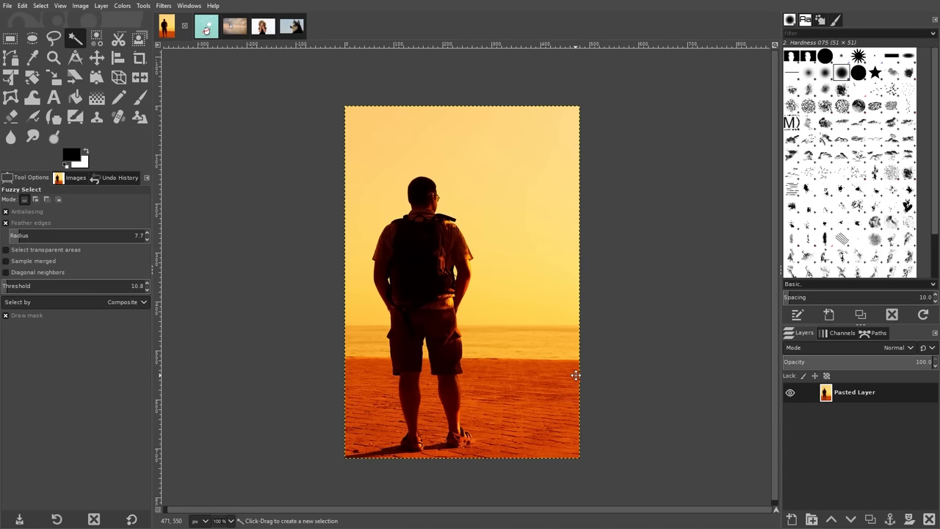
scroll(556, 287, up, 3)
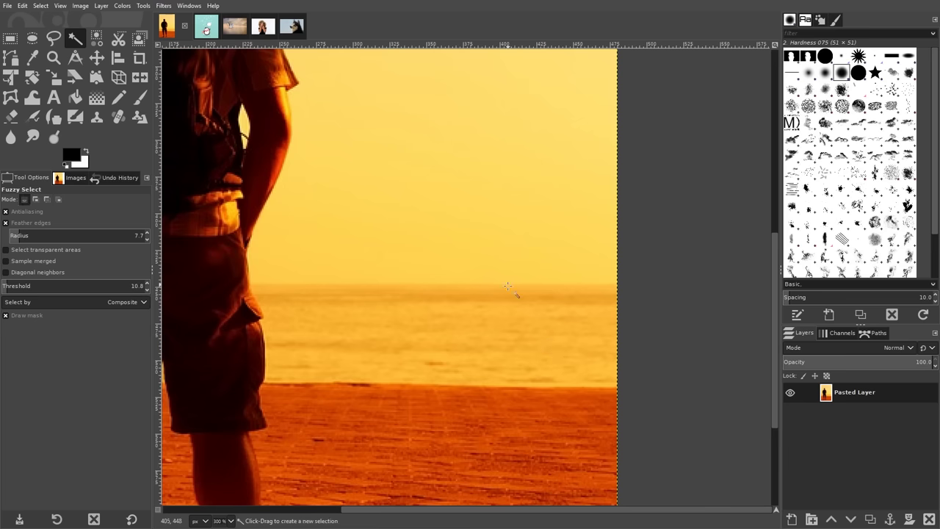
scroll(464, 386, down, 1)
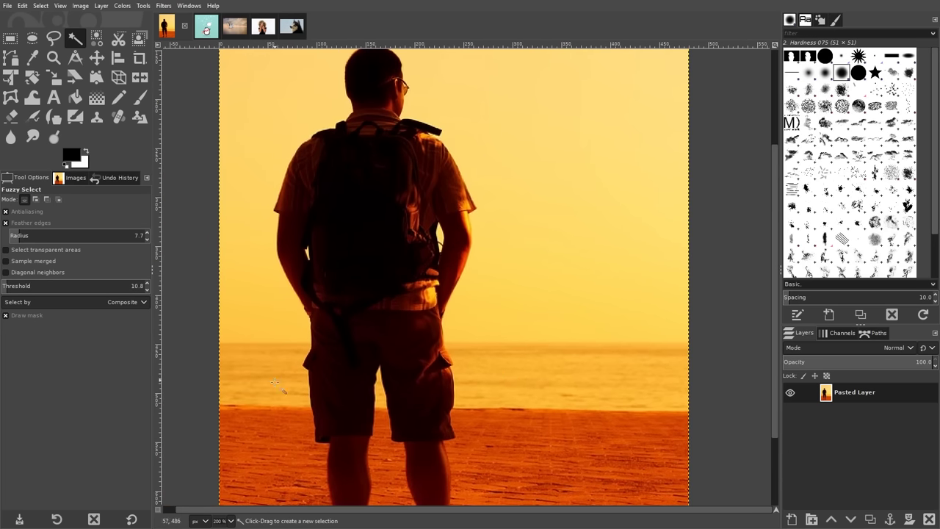
scroll(491, 375, down, 2)
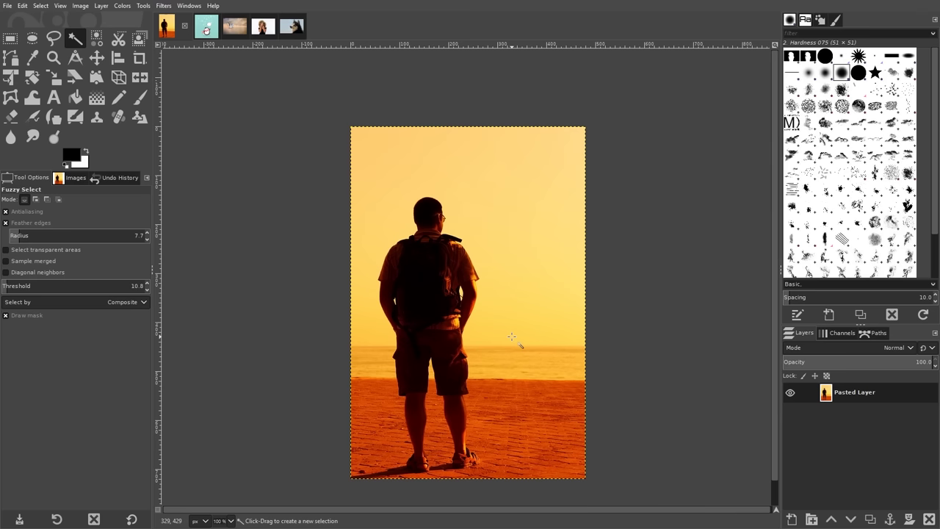
Step: Add an alpha channel to Pasted Layer and confirm it in the layer menu
right_click(865, 392)
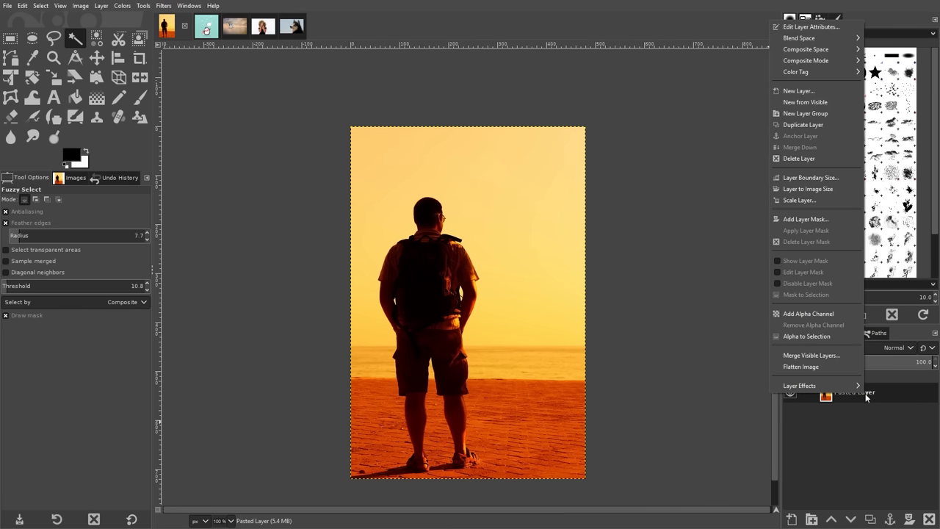
click(816, 313)
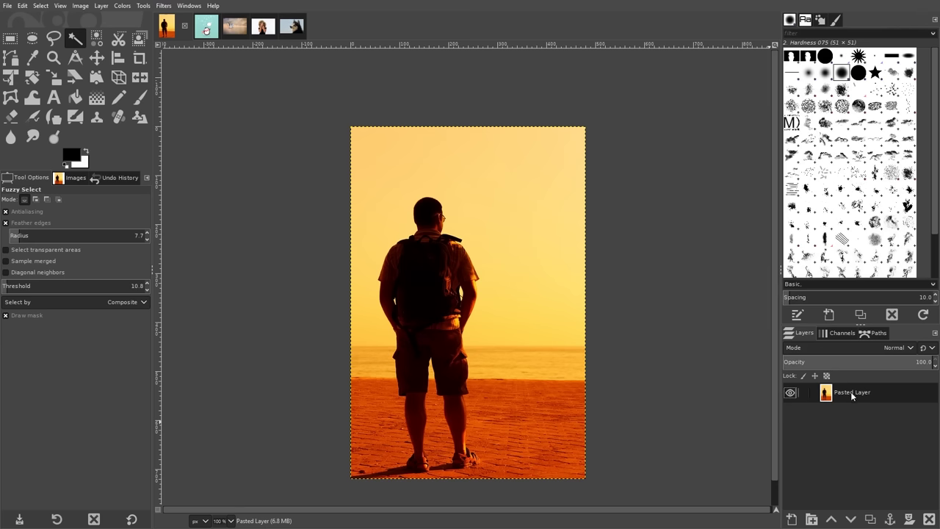
right_click(850, 391)
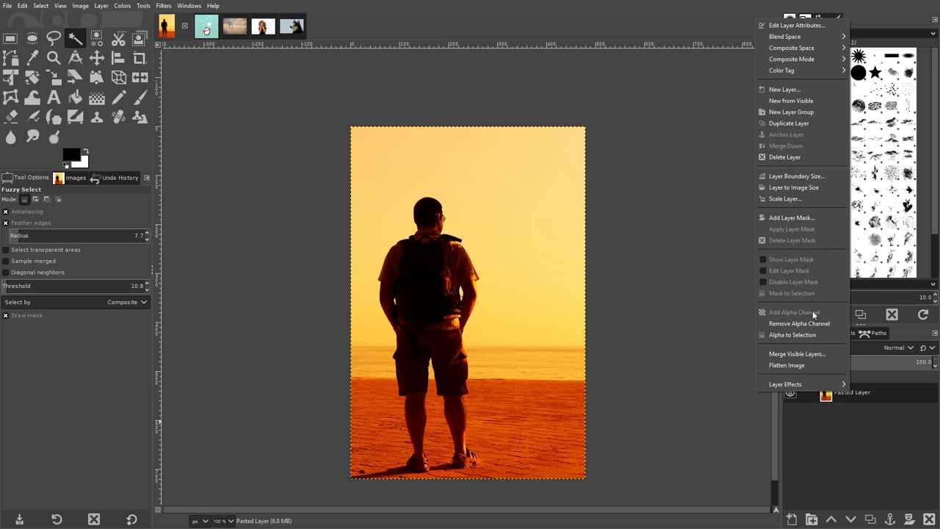
click(622, 352)
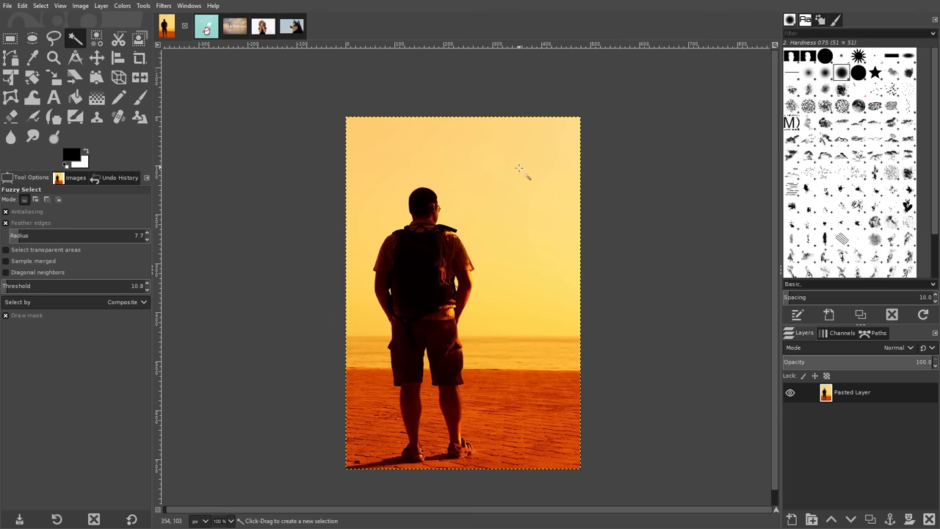
Step: Fuzzy-select the sky with a raised threshold, delete it to transparency, deselect, then select the sand
drag(518, 169, 518, 169)
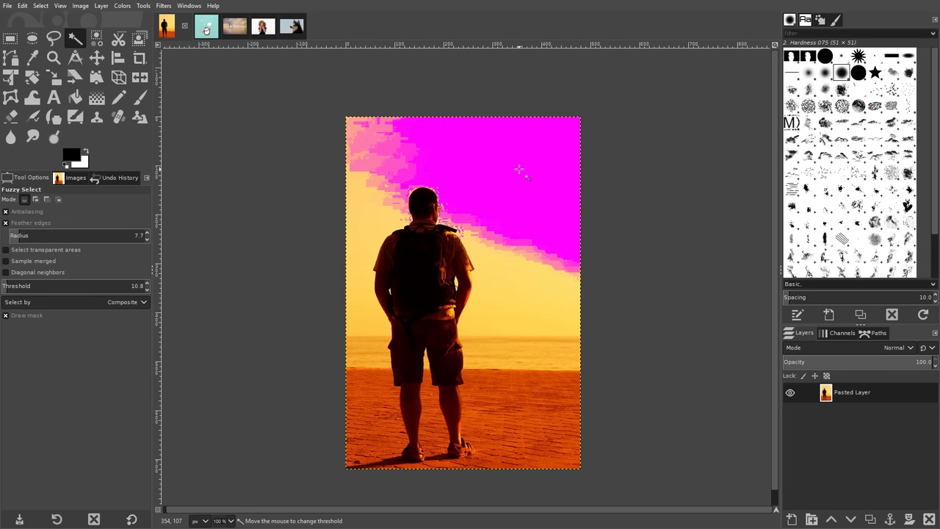
drag(518, 168, 518, 232)
key(Delete)
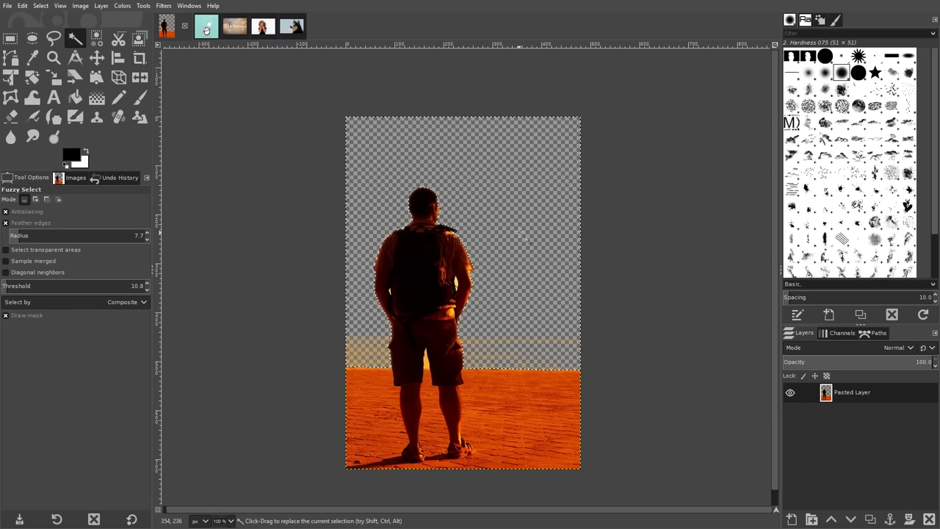
key(ctrl+shift+a)
drag(516, 383, 520, 445)
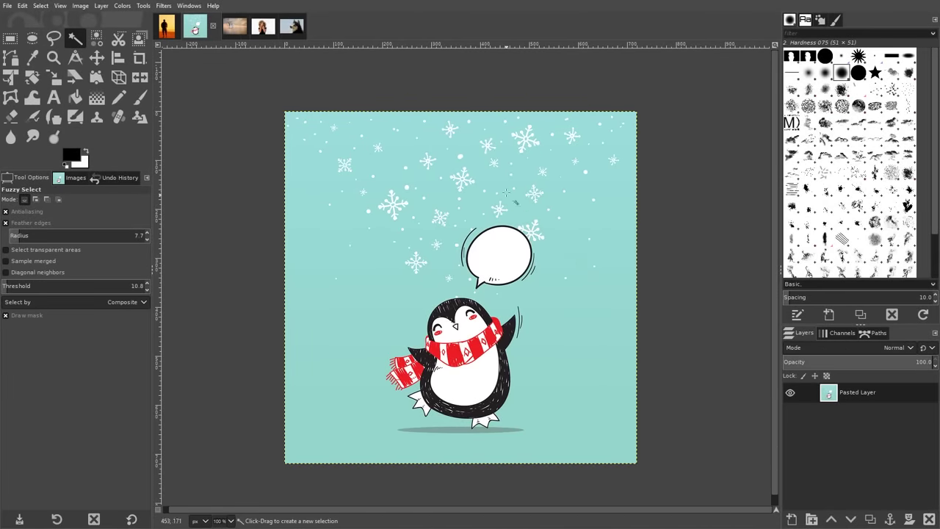
Step: Select the teal background with Select by Color, tune the threshold, and delete it
click(97, 39)
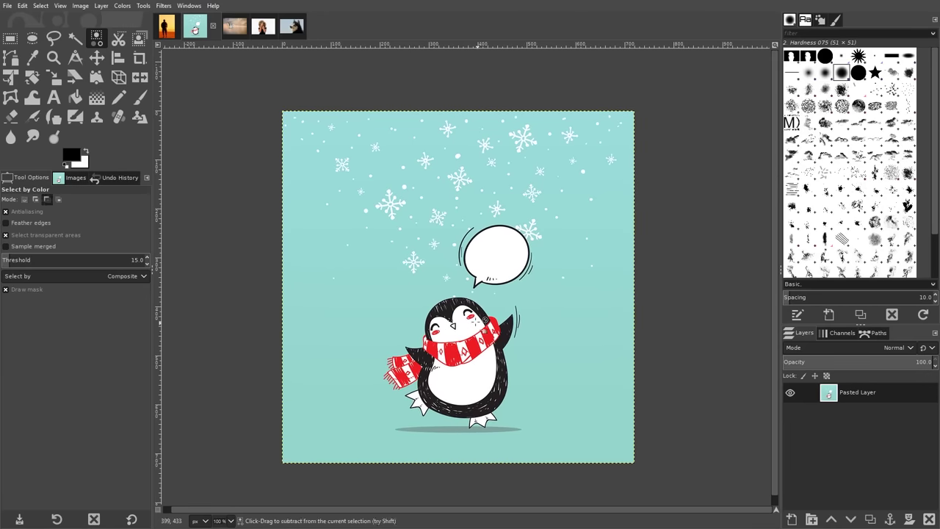
ctrl+scroll(562, 351, up, 3)
ctrl+scroll(422, 306, up, 1)
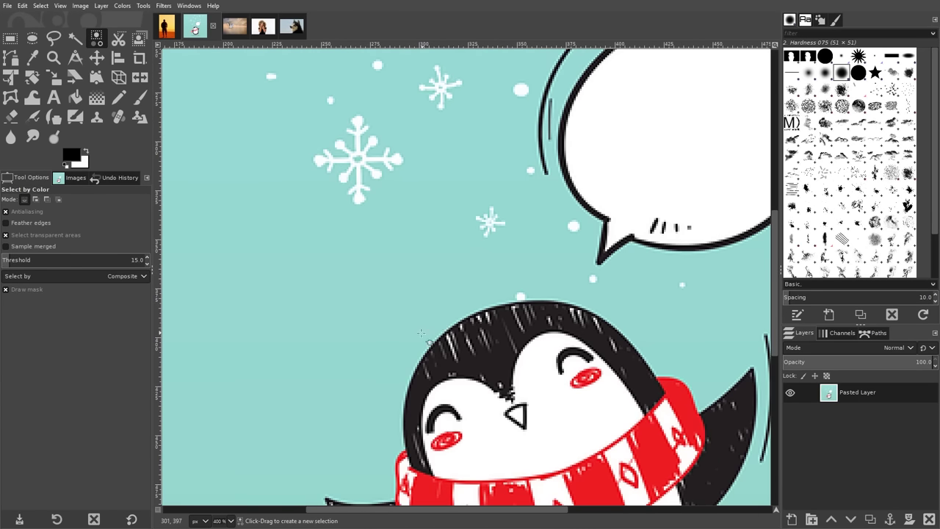
ctrl+scroll(420, 333, down, 4)
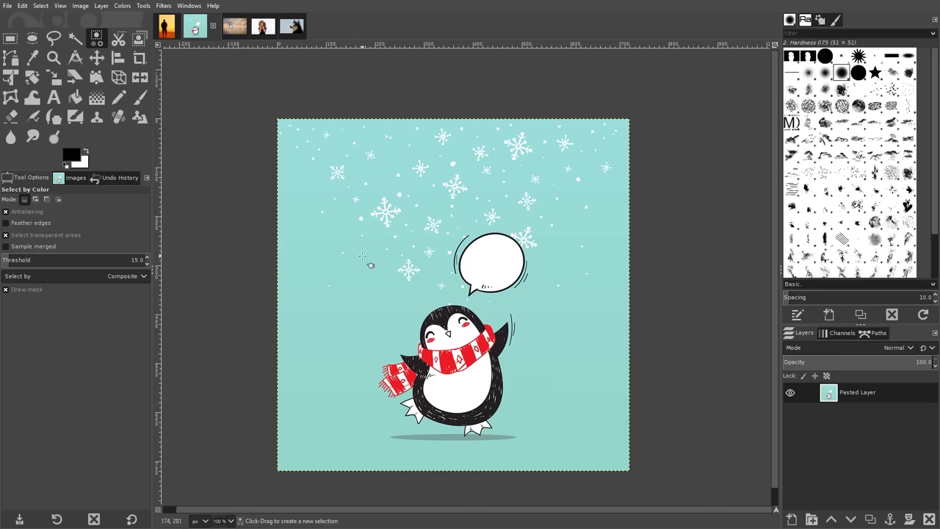
click(362, 256)
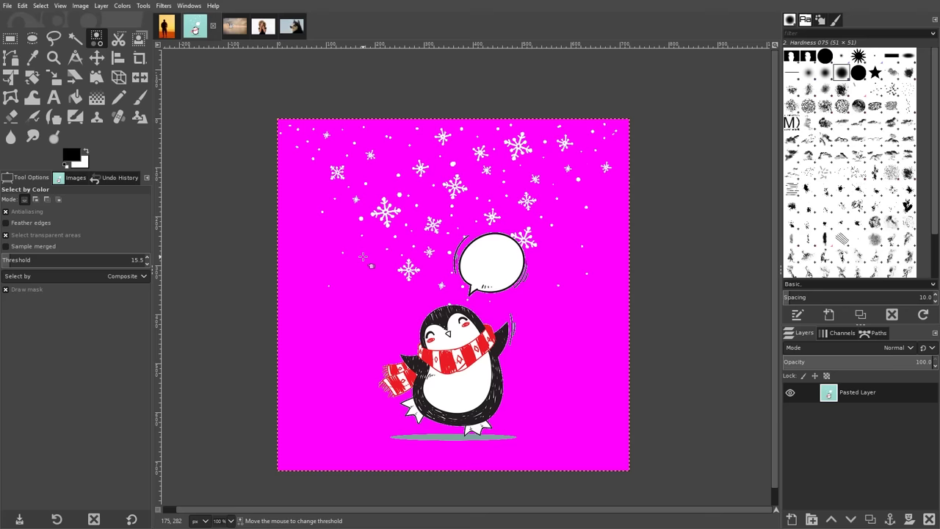
drag(363, 257, 364, 304)
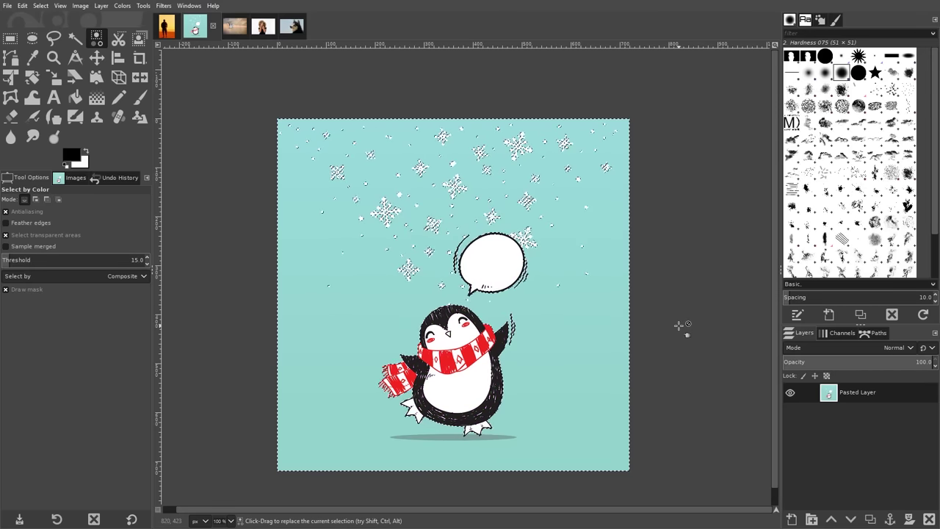
key(Delete)
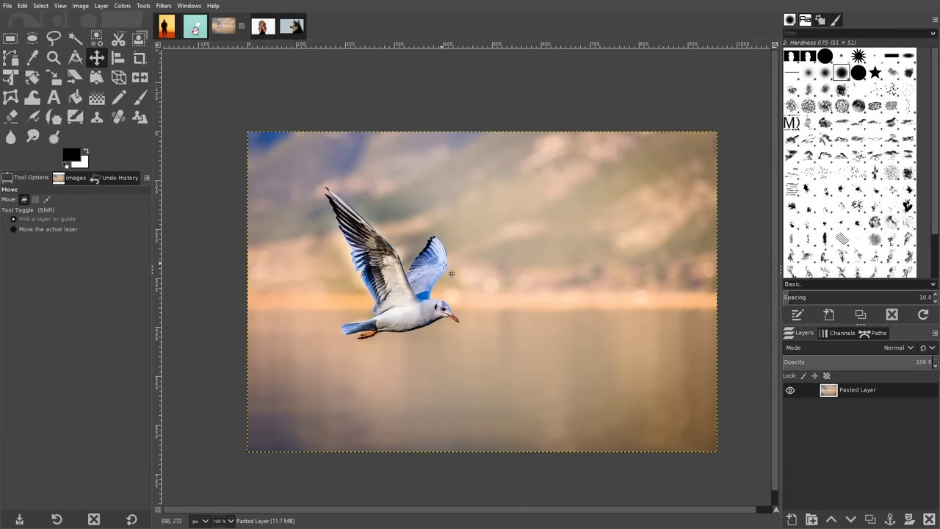
Step: Start a Paths outline at the gull's tail, curving it along the tail's edge
click(12, 59)
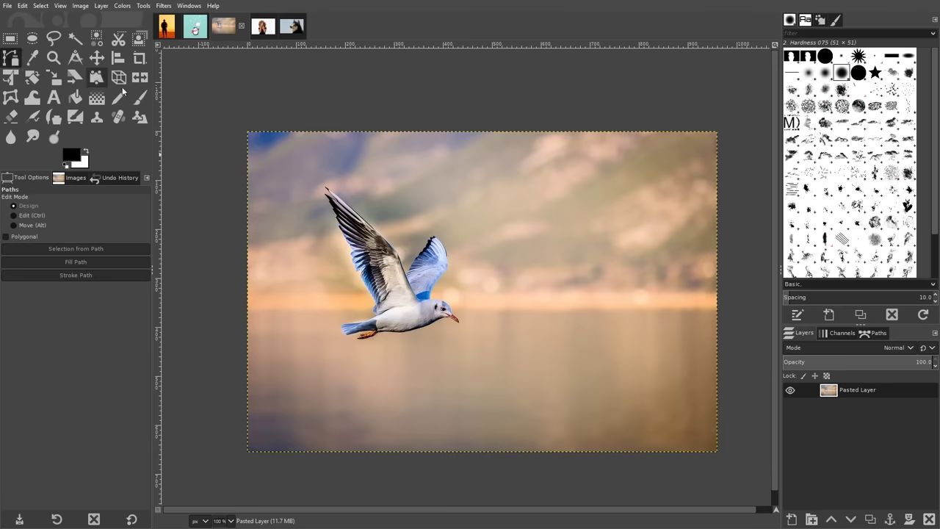
scroll(373, 314, up, 1)
scroll(373, 314, up, 3)
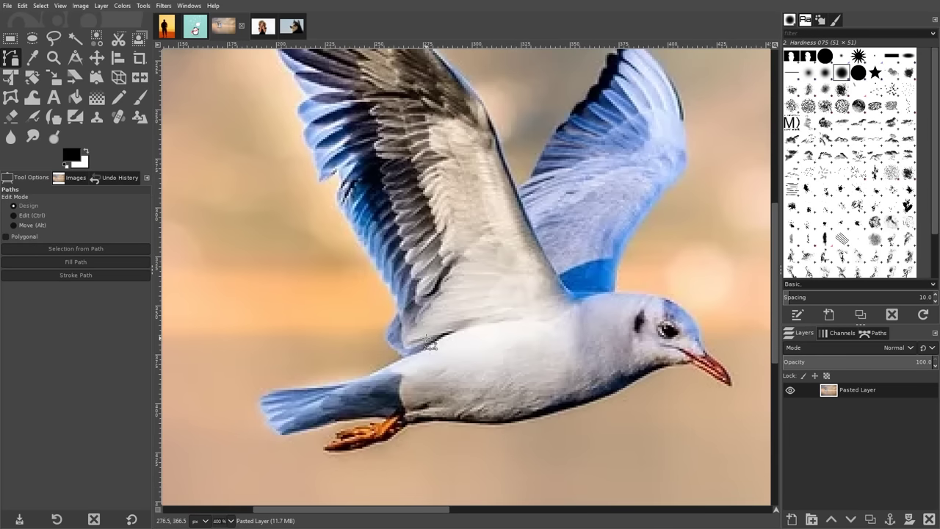
scroll(345, 392, up, 3)
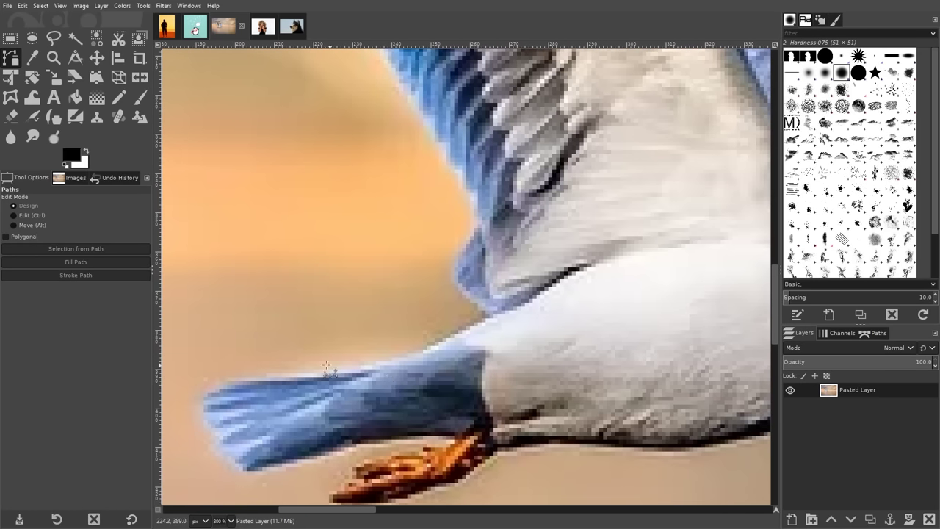
click(228, 378)
drag(490, 317, 481, 223)
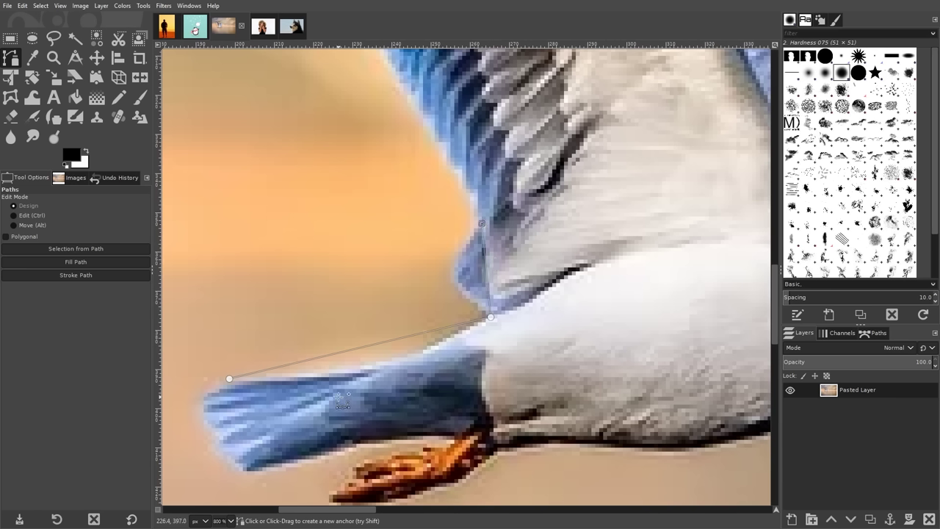
drag(373, 345, 323, 377)
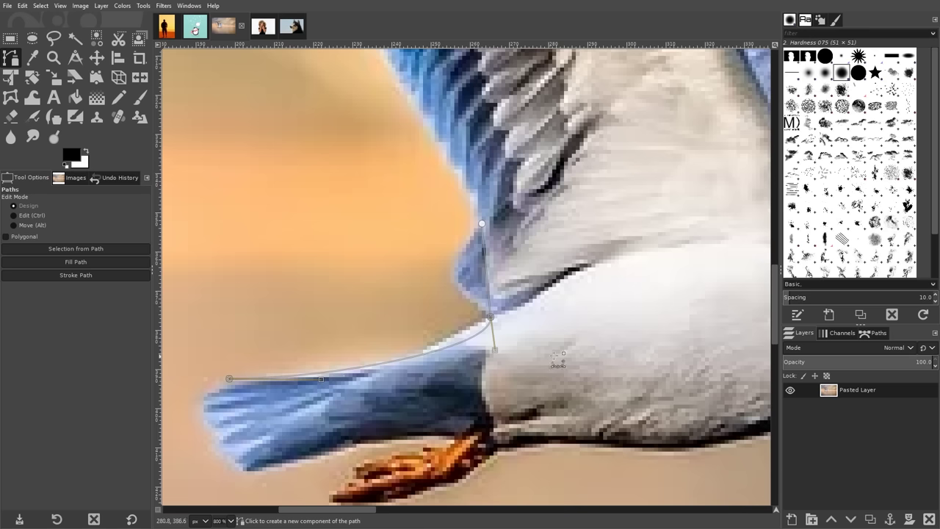
drag(494, 351, 400, 364)
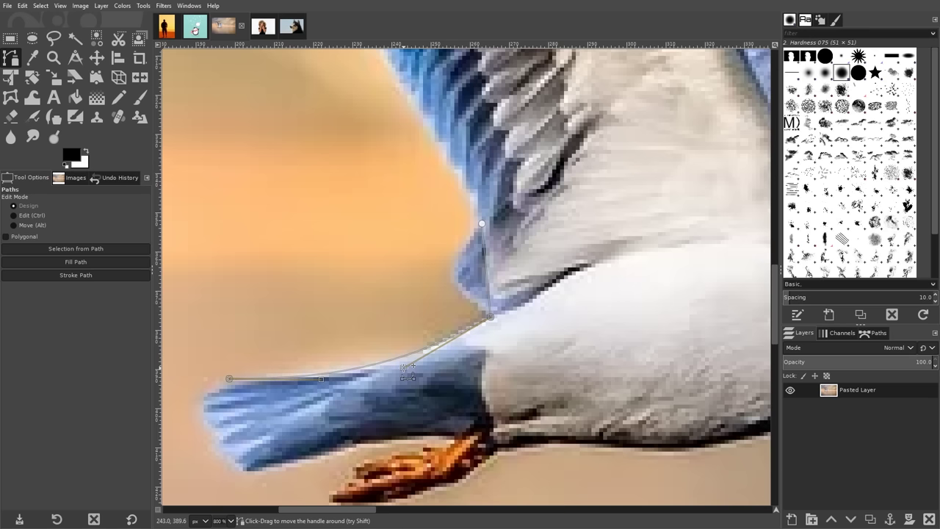
Step: Finish the gull outline at the tail tip and close it at the starting anchor
scroll(394, 418, up, 3)
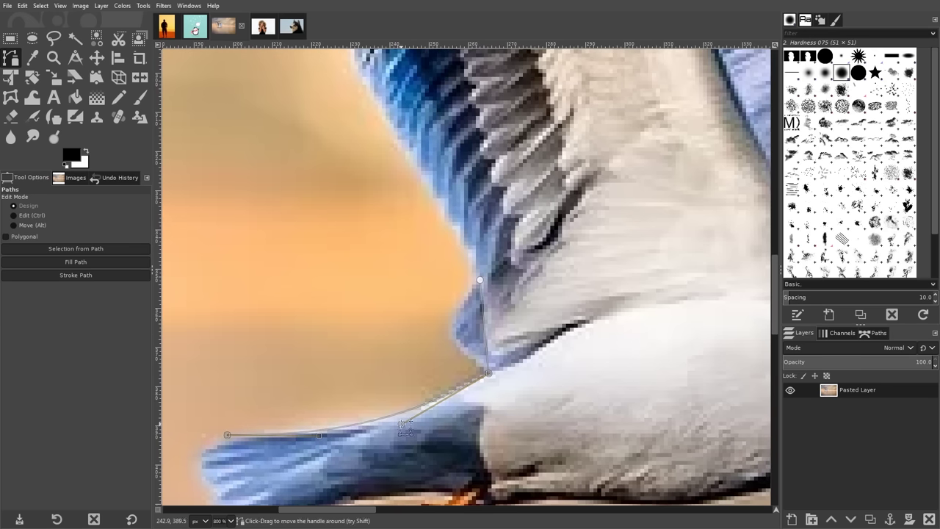
scroll(514, 352, up, 3)
scroll(514, 353, left, 2)
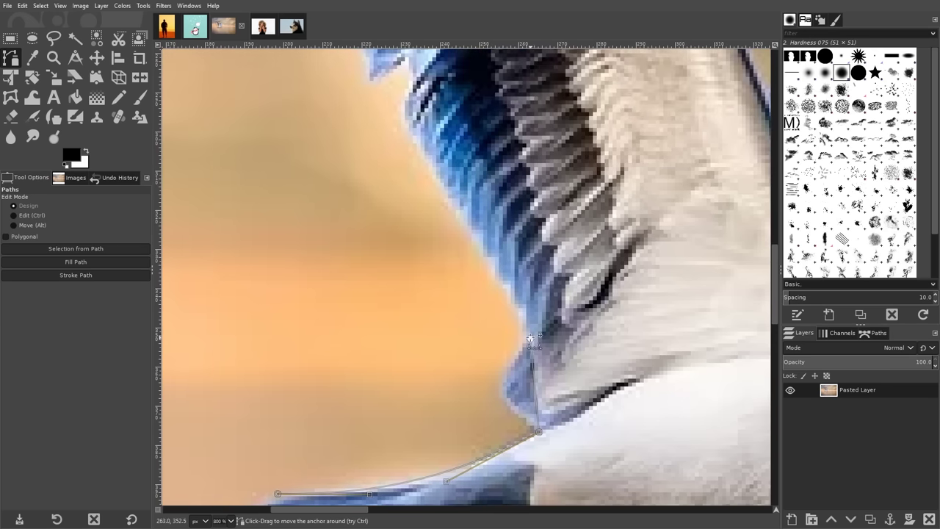
scroll(532, 341, down, 1)
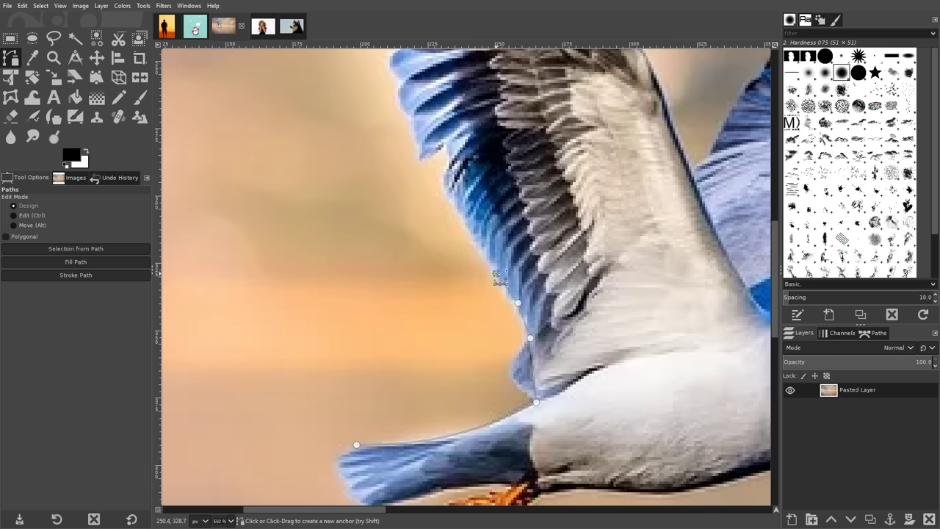
scroll(514, 275, up, 1)
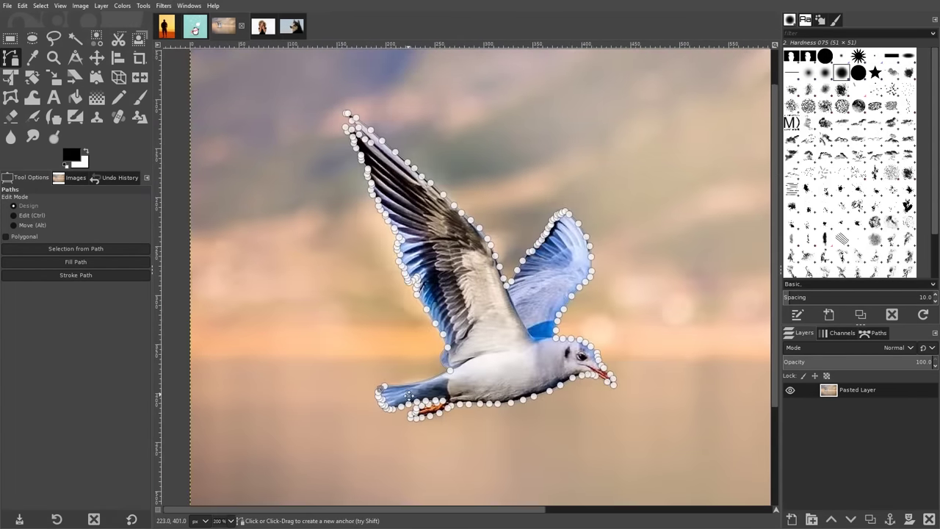
scroll(408, 394, up, 5)
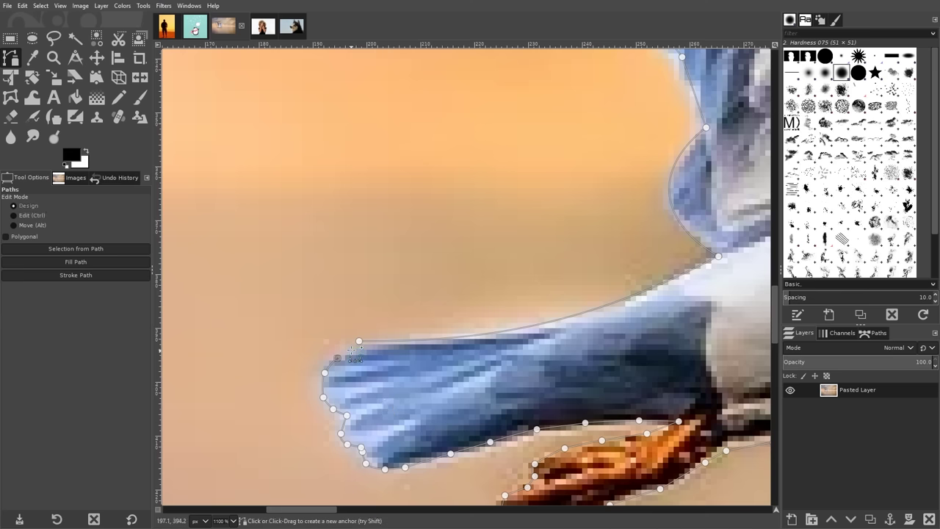
click(337, 358)
click(359, 341)
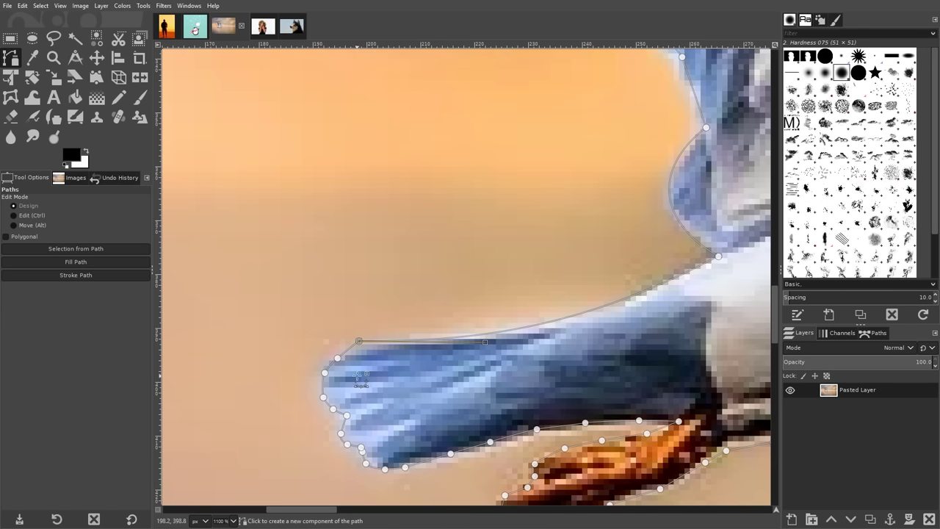
Step: Select the background around the gull from the path and delete it to transparency
scroll(356, 343, down, 5)
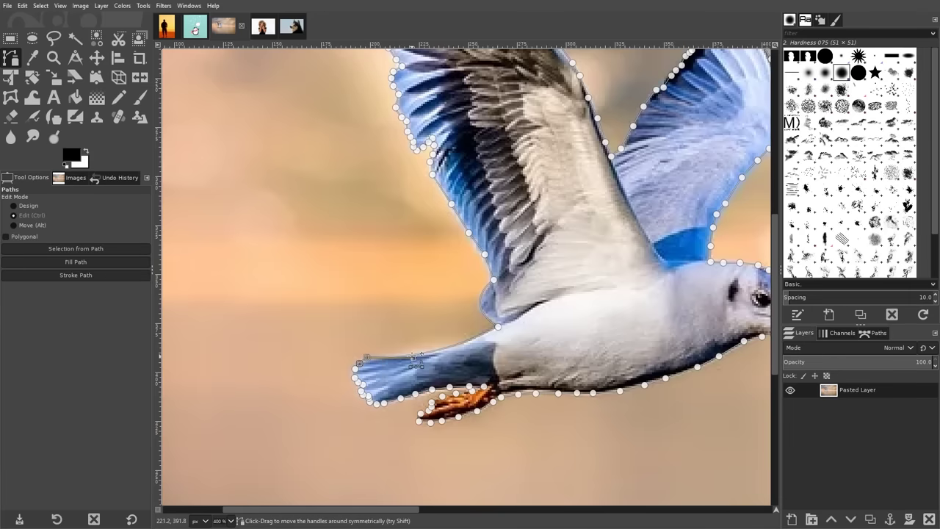
scroll(629, 266, up, 1)
scroll(629, 266, right, 1)
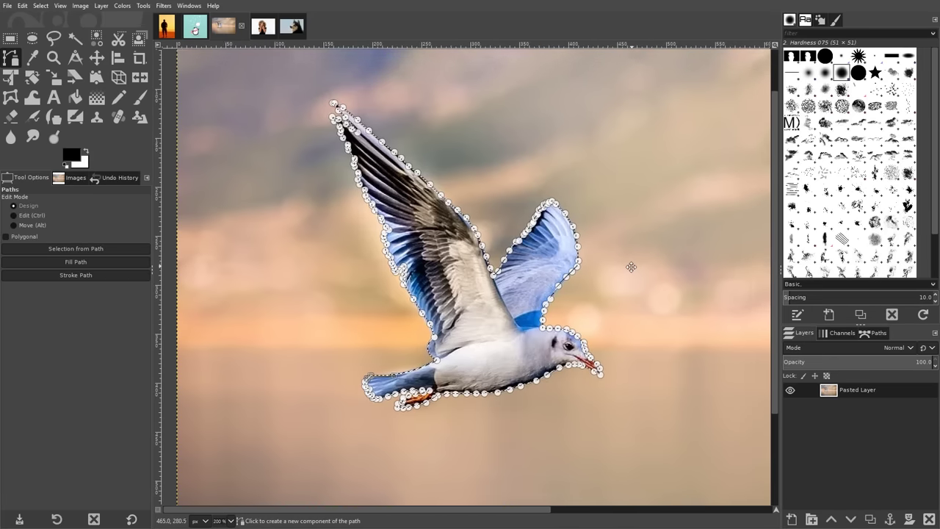
scroll(602, 242, down, 3)
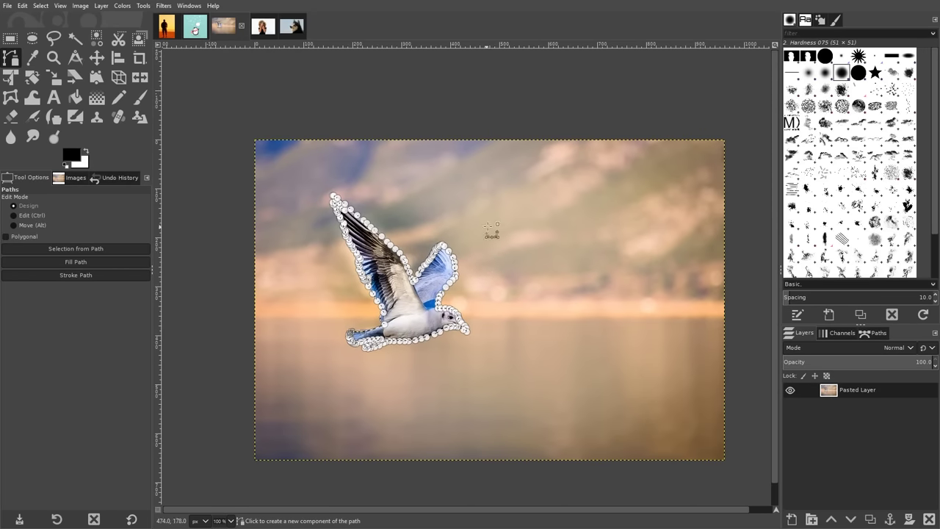
click(40, 6)
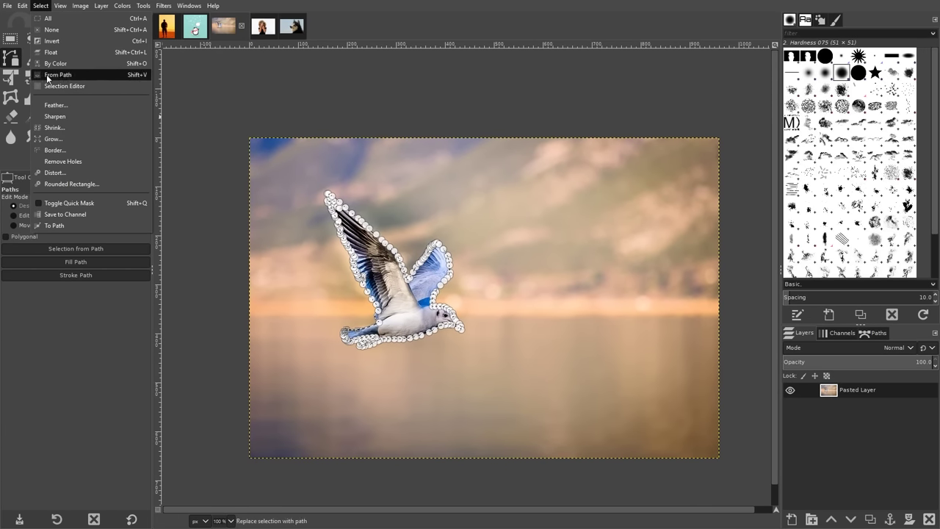
click(52, 42)
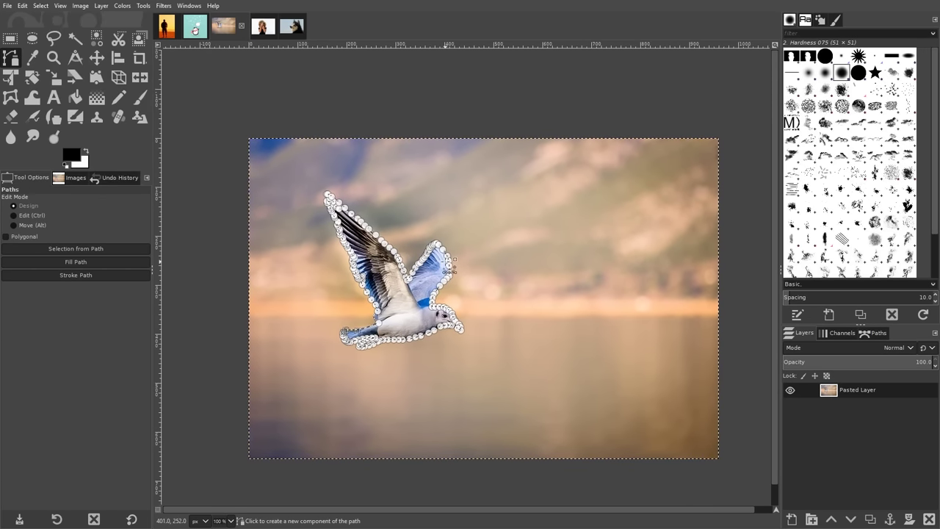
key(Delete)
key(m)
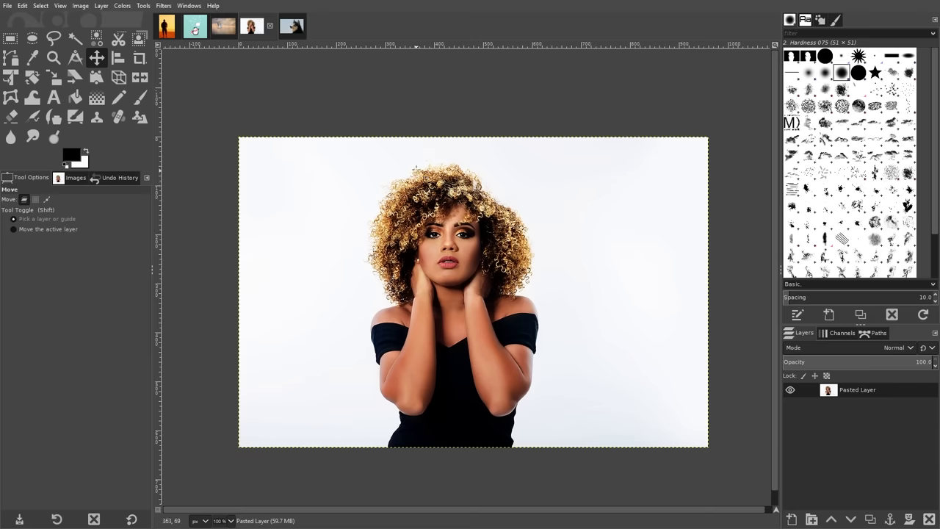
Step: Zoom in to inspect the woman's curly hair, then zoom back out to 100%
scroll(409, 185, up, 4)
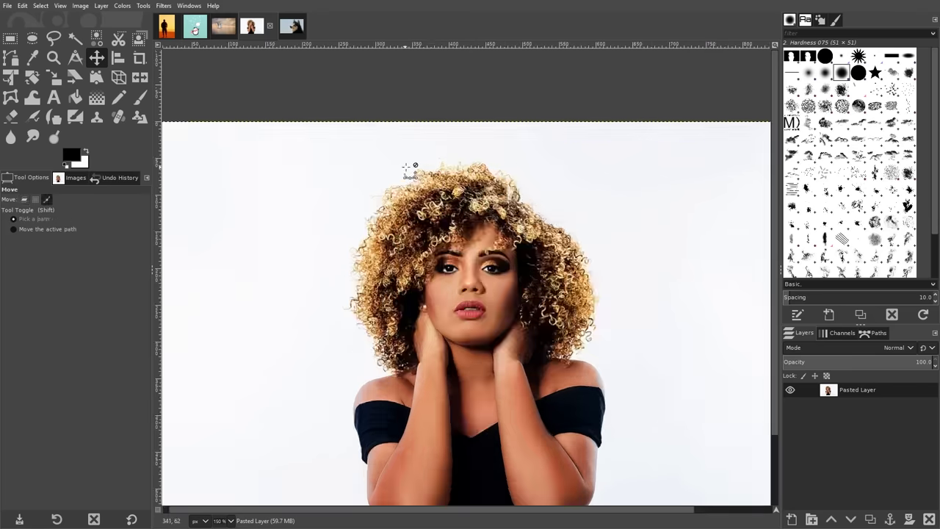
scroll(342, 225, down, 4)
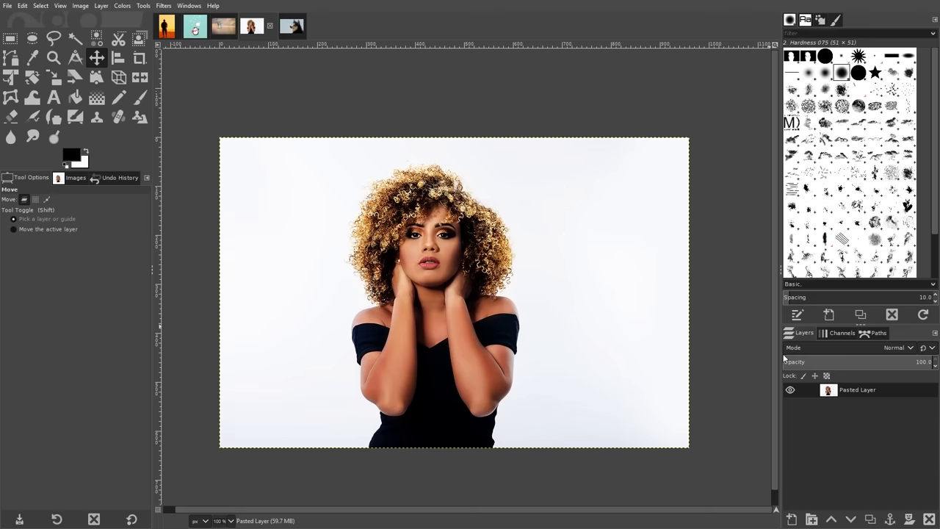
Step: Duplicate the portrait layer and desaturate the copy with Saturation scale 0
right_click(846, 391)
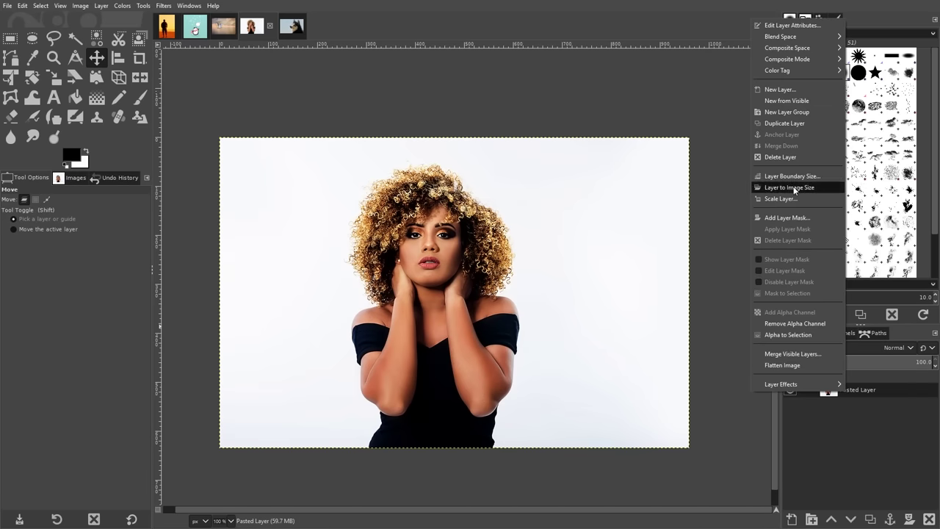
click(787, 123)
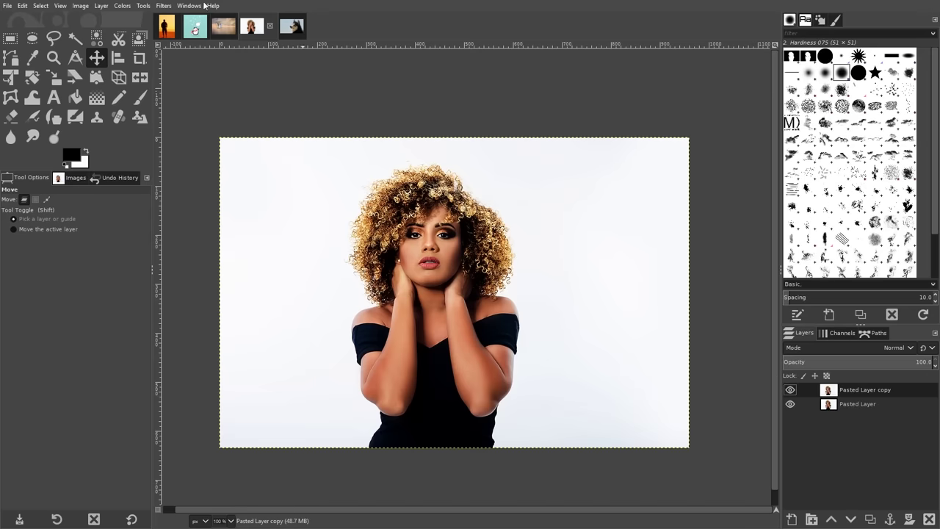
click(122, 6)
click(147, 64)
drag(758, 170, 682, 171)
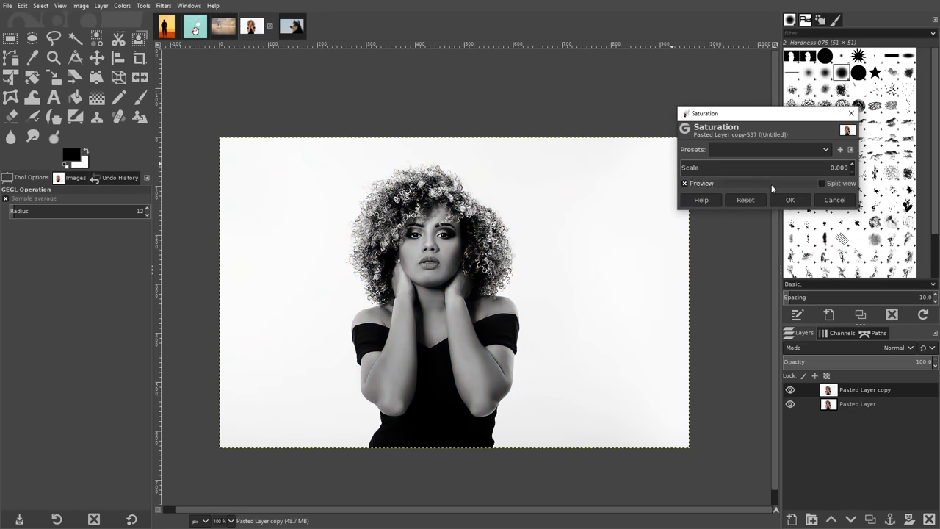
click(789, 200)
Step: Pull the Curves black and white points inward to turn the copy into a black silhouette
click(101, 6)
mouse_move(122, 6)
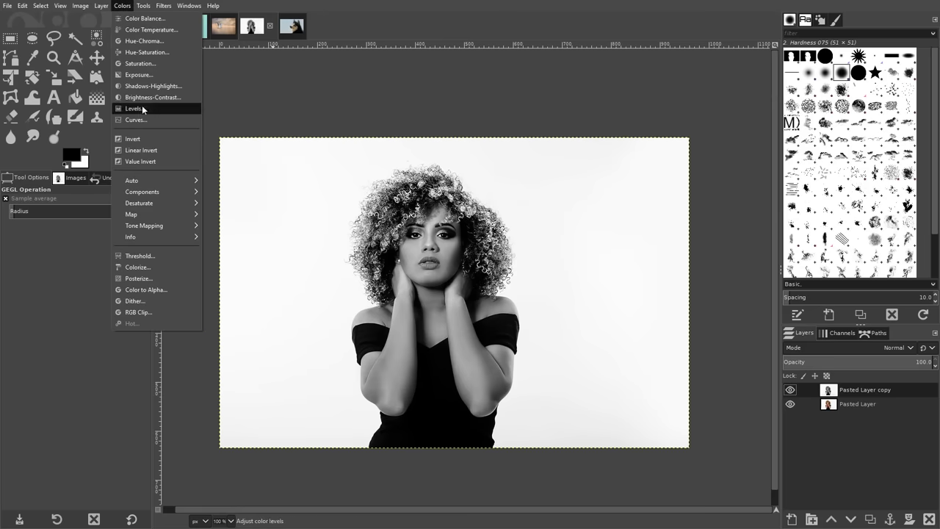
click(136, 120)
drag(673, 312, 789, 311)
drag(912, 151, 883, 151)
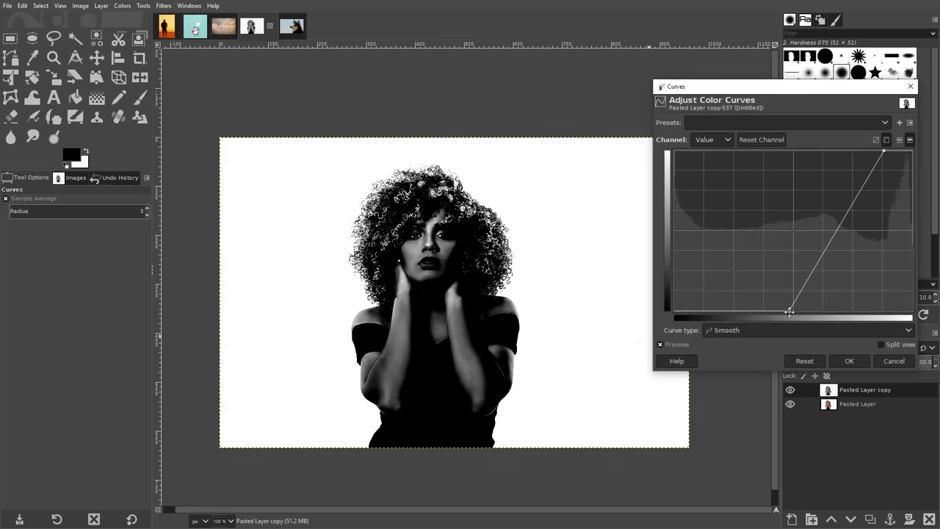
drag(788, 311, 836, 310)
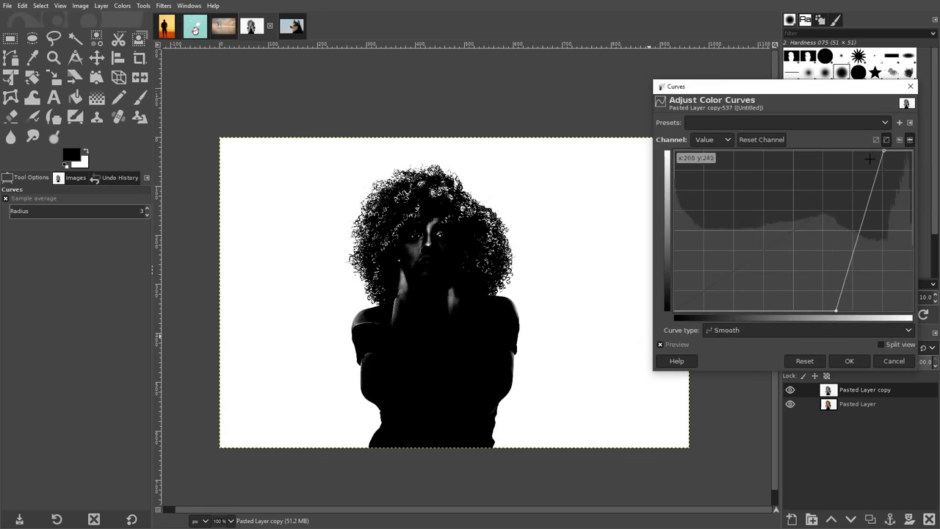
drag(883, 151, 881, 151)
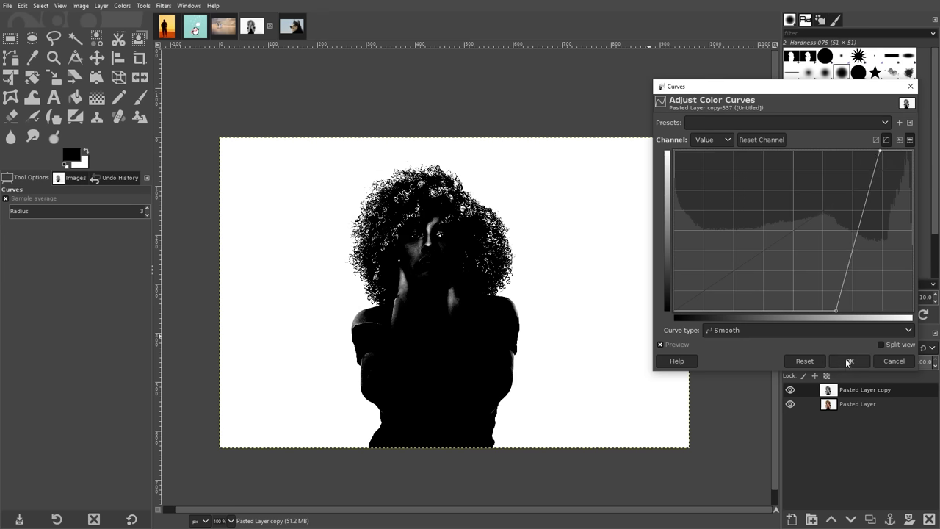
click(849, 361)
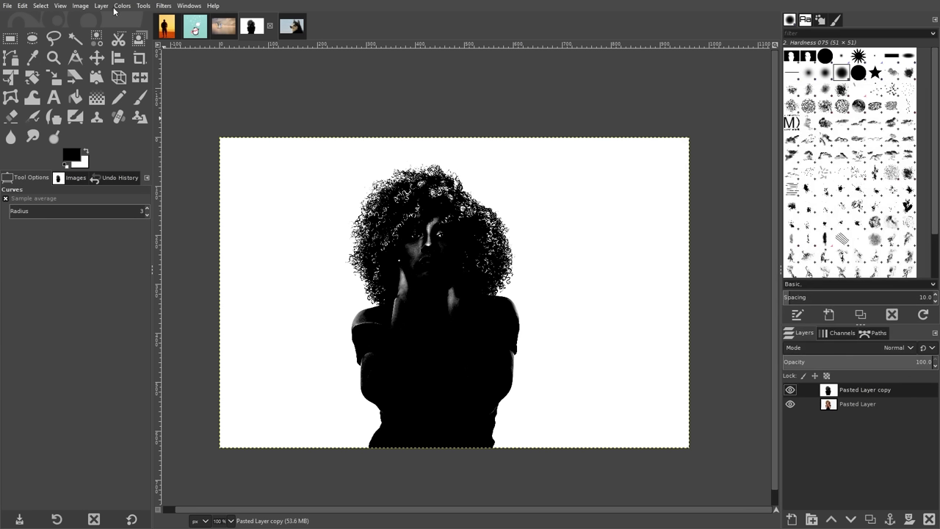
Step: Invert the copy to a white figure on black, copy visible, and hide that layer
click(119, 6)
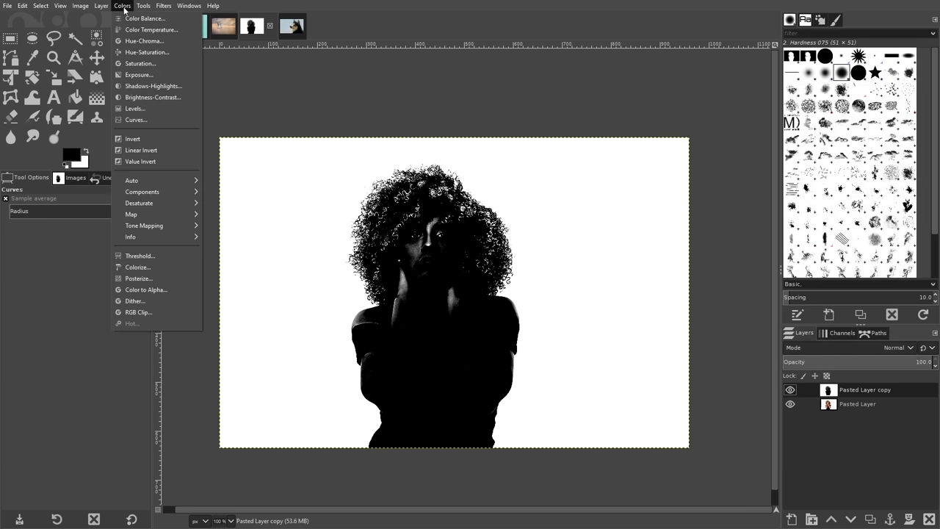
click(133, 139)
click(22, 6)
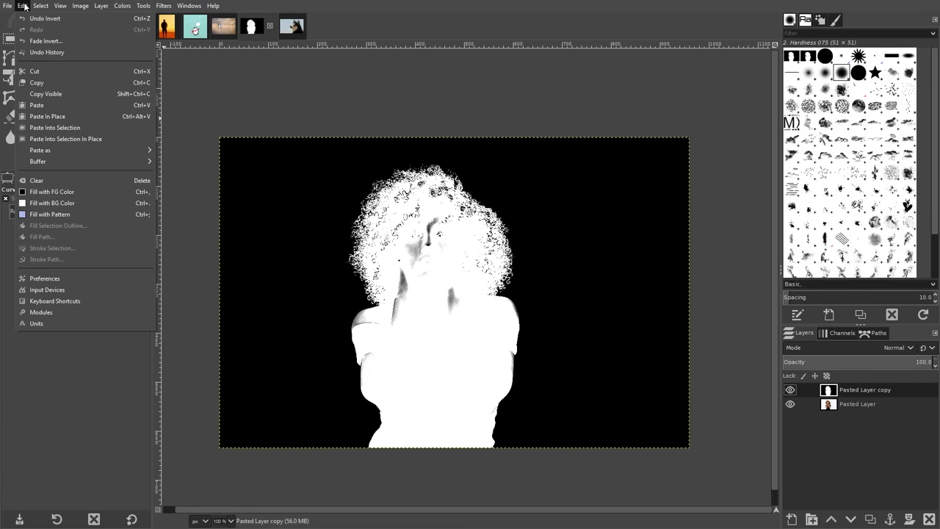
click(56, 93)
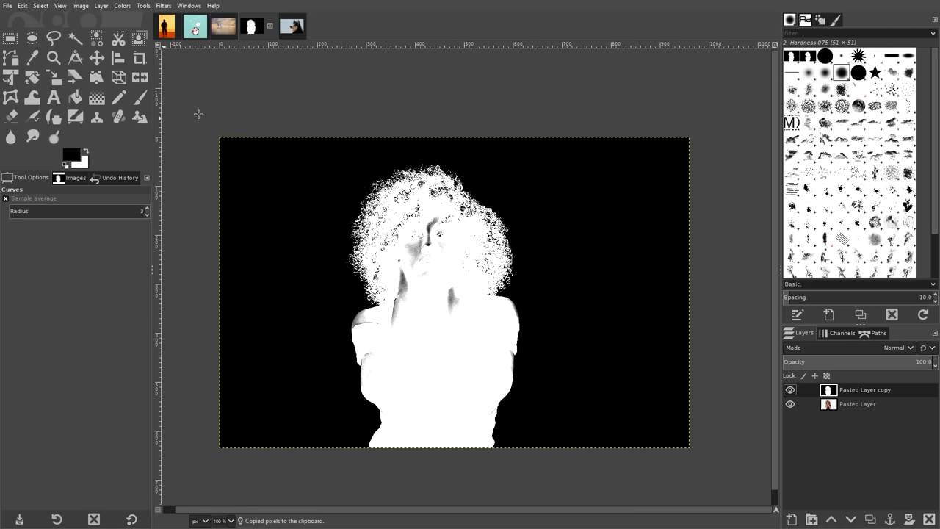
click(792, 389)
Step: Add a white full-opacity layer mask to Pasted Layer and paste the silhouette into it
click(848, 404)
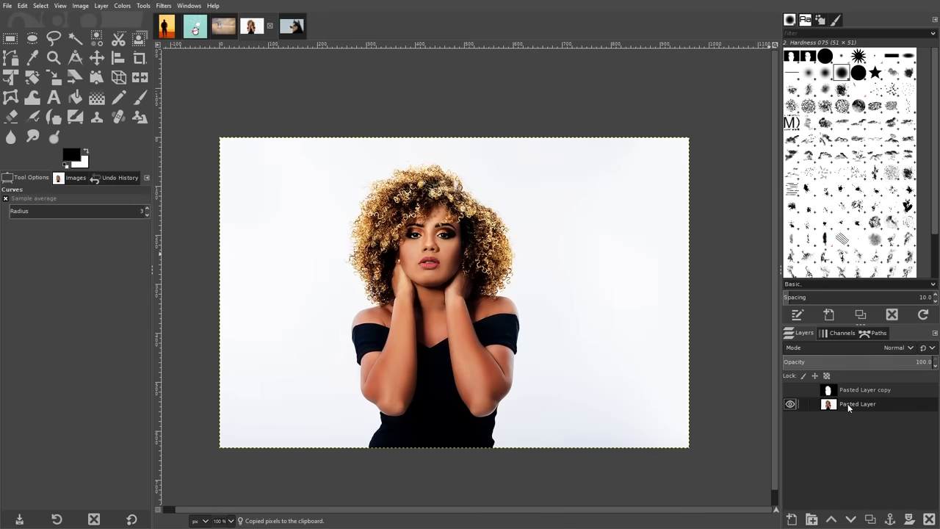
right_click(847, 403)
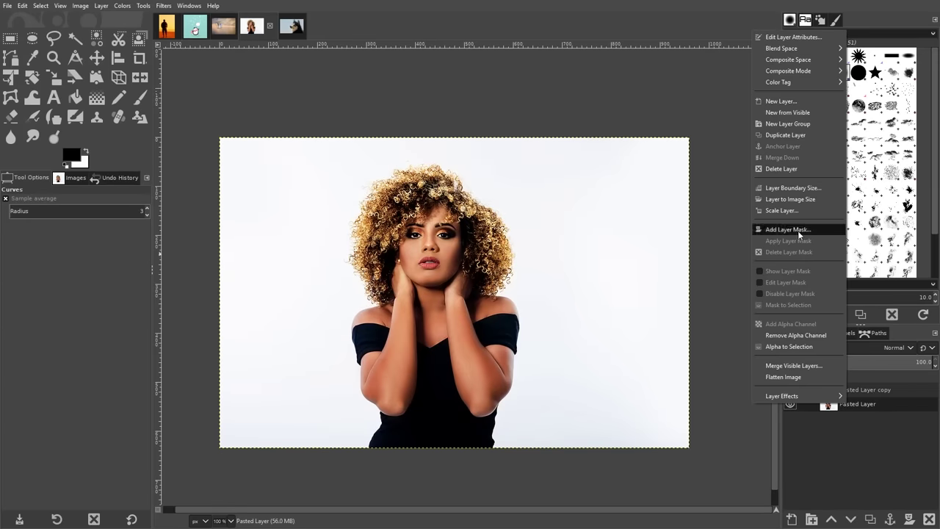
click(788, 230)
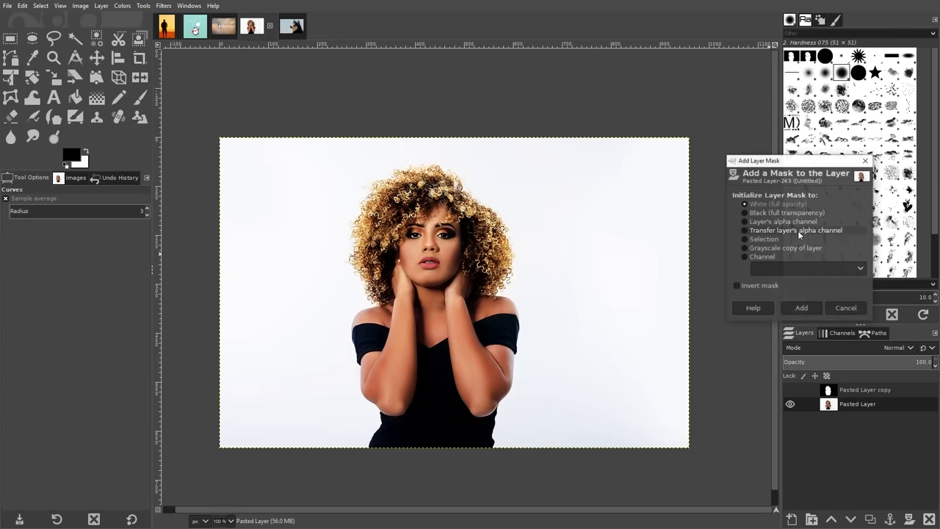
click(802, 309)
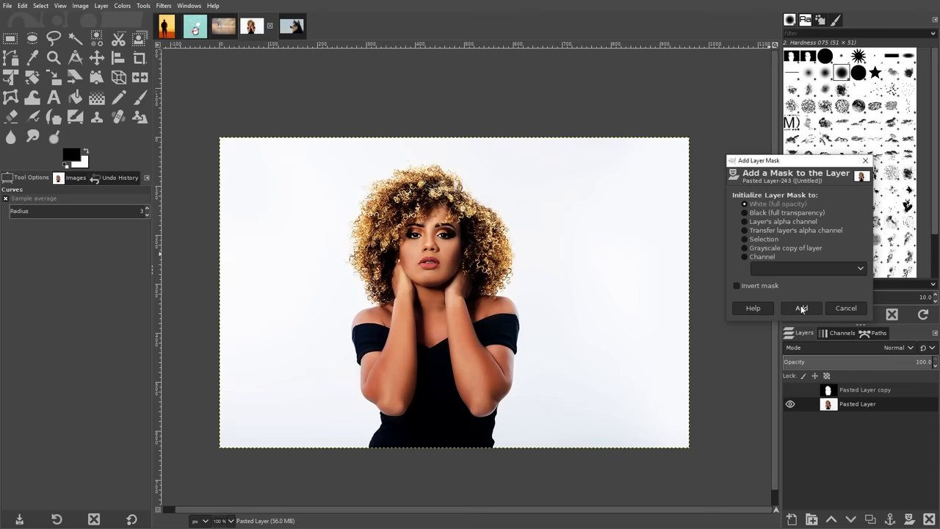
click(23, 6)
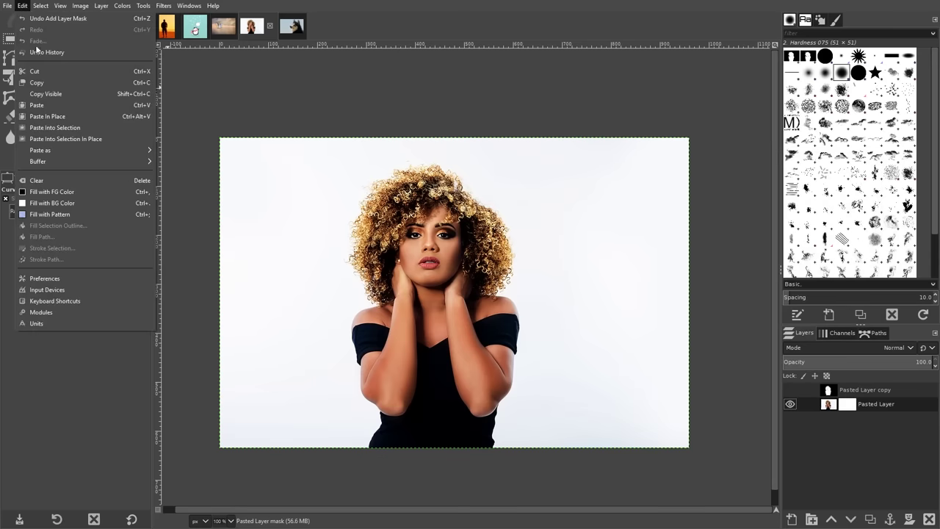
click(44, 100)
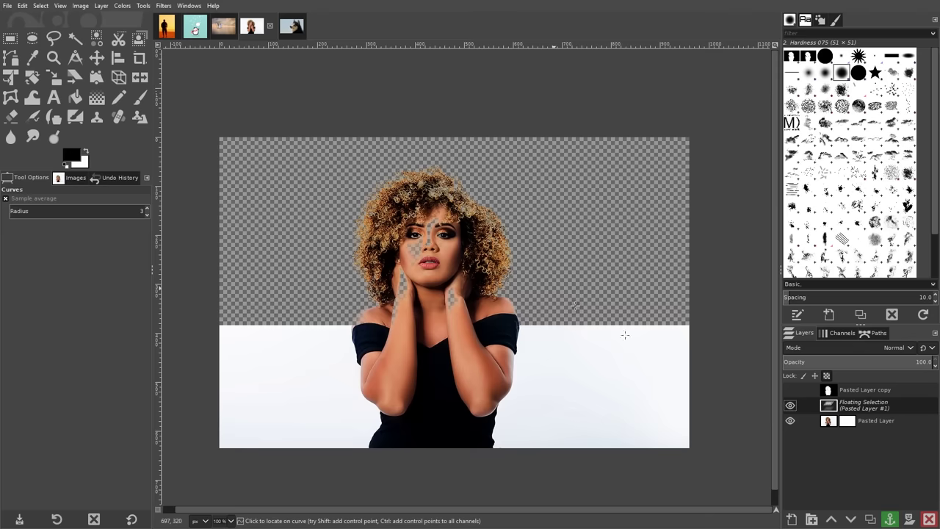
Step: Anchor the silhouette into the mask and paint white over the see-through patches on face and hands
click(891, 518)
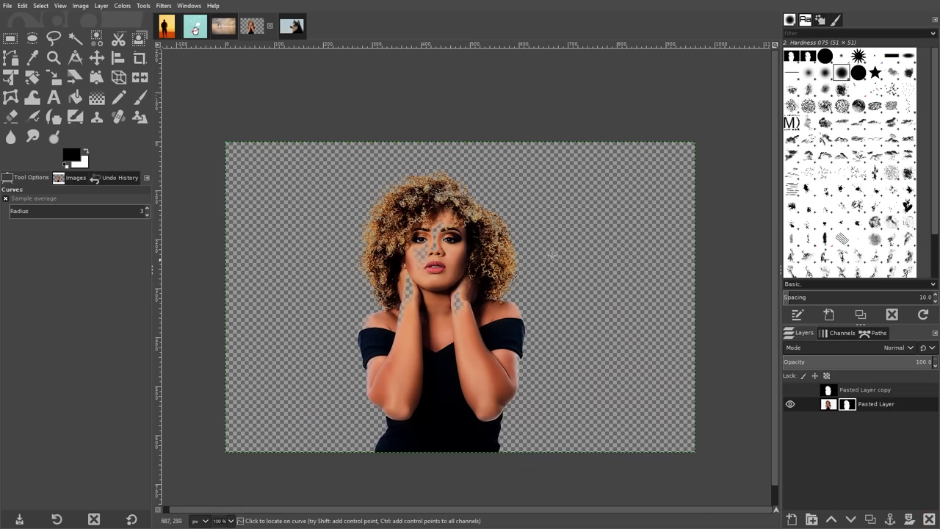
click(86, 151)
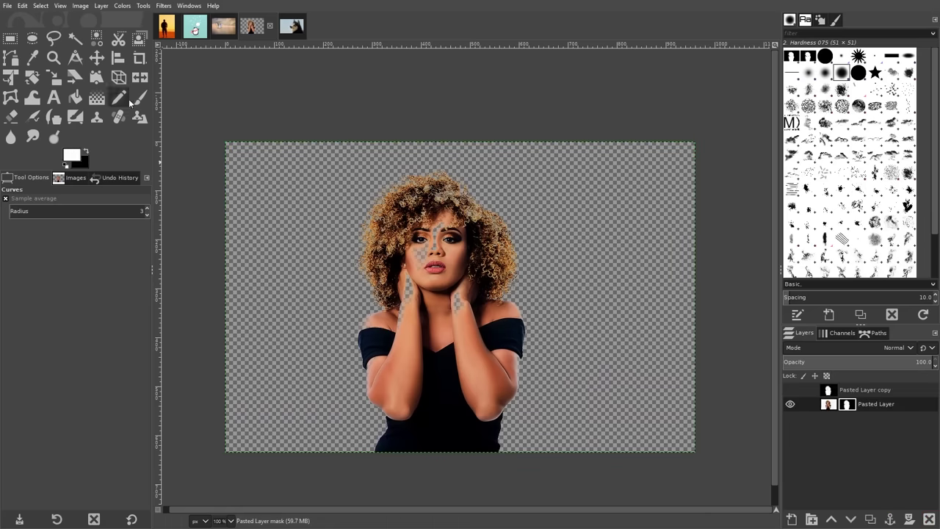
click(139, 97)
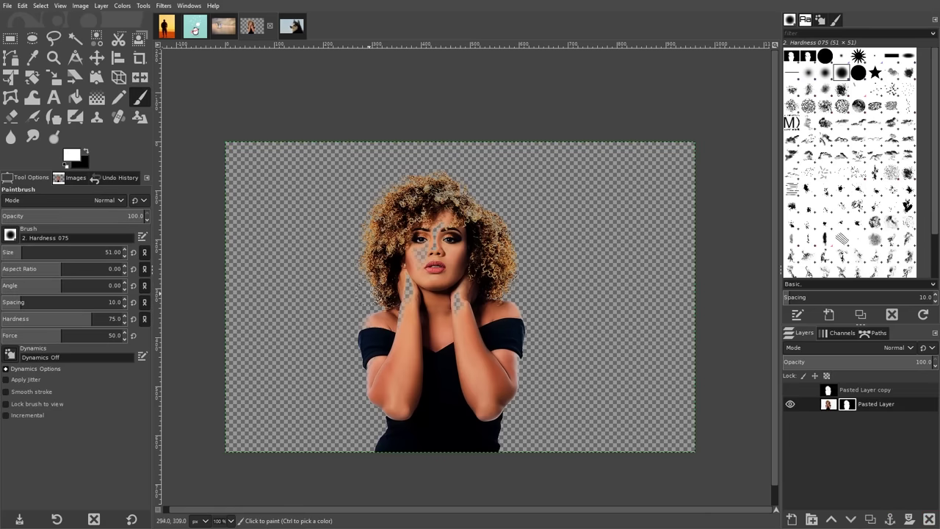
scroll(423, 255, up, 1)
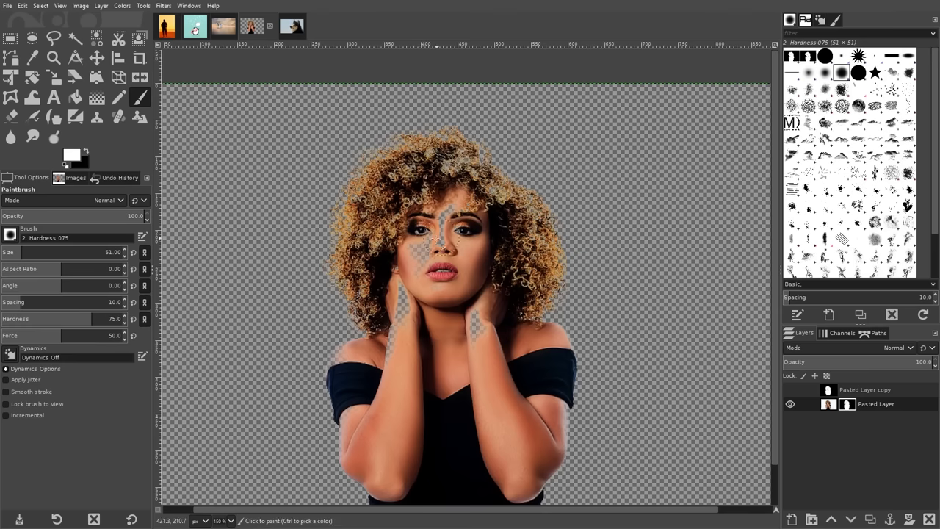
scroll(441, 240, up, 2)
mouse_move(457, 198)
mouse_down()
mouse_move(451, 234)
mouse_move(501, 177)
mouse_move(349, 276)
mouse_move(405, 249)
mouse_move(408, 306)
mouse_move(383, 416)
mouse_move(378, 347)
mouse_move(487, 395)
mouse_move(514, 441)
mouse_up()
Step: Switch to a fully hard brush while reviewing the finished portrait cutout
scroll(436, 373, down, 5)
scroll(436, 373, left, 1)
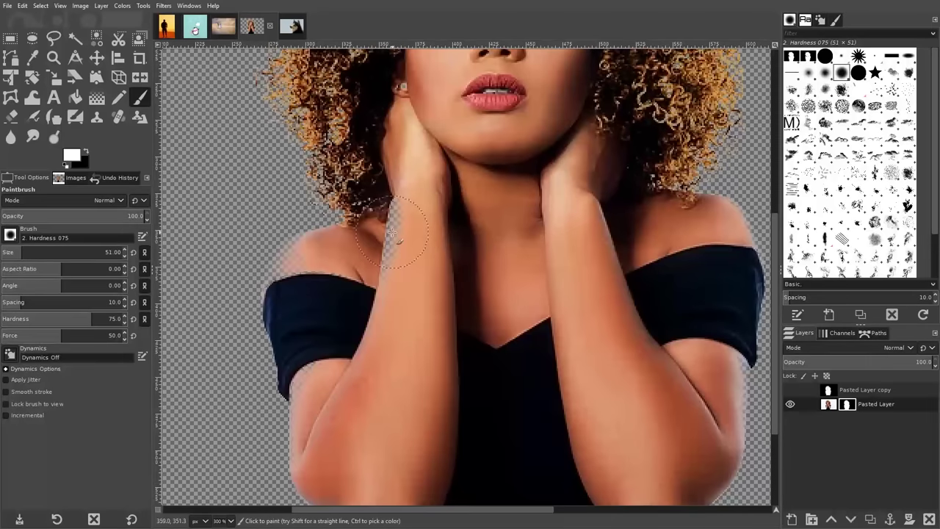
key(period)
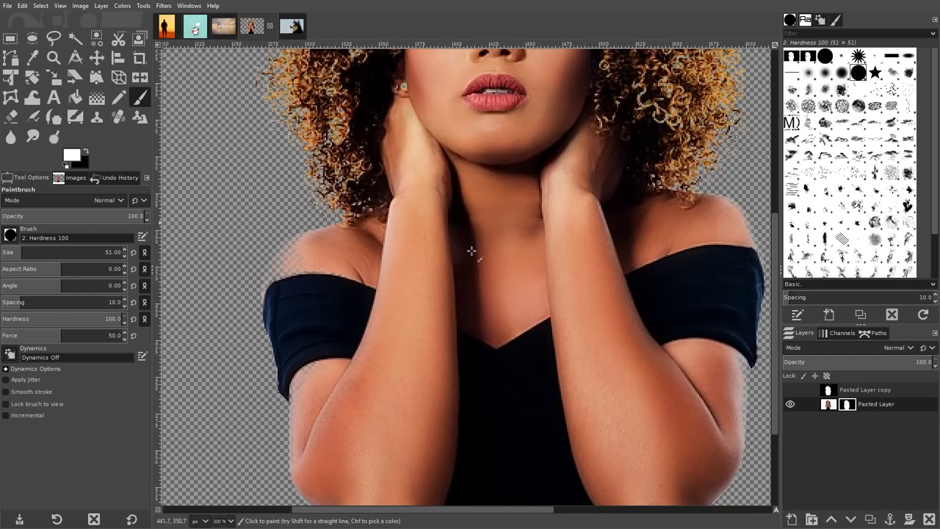
ctrl+scroll(330, 297, up, 1)
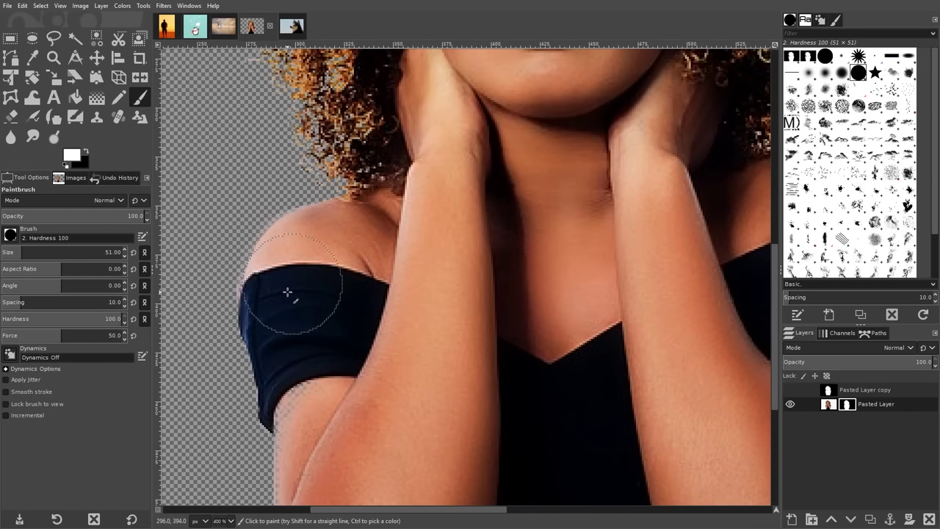
ctrl+scroll(303, 266, down, 3)
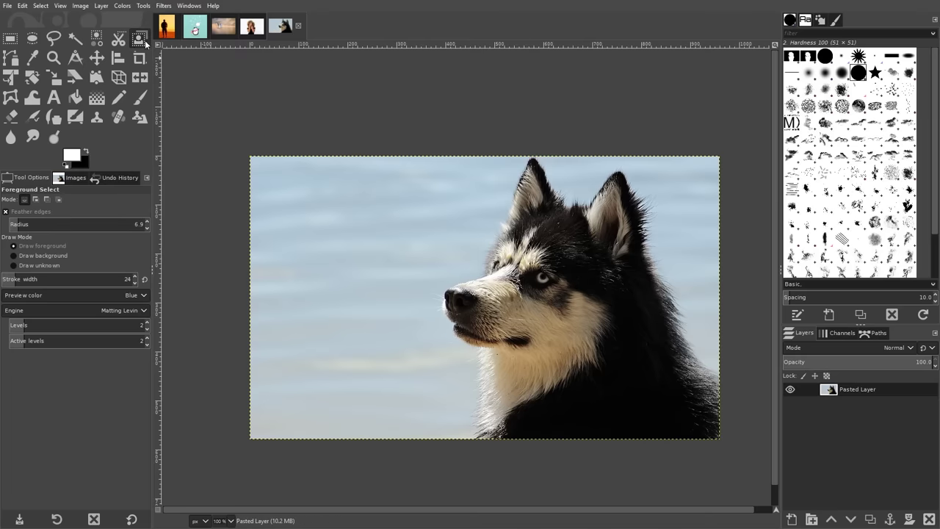
Step: Trace a freehand outline around the husky's chest, muzzle, forehead and ear, closing it at the start
ctrl+scroll(511, 202, up, 4)
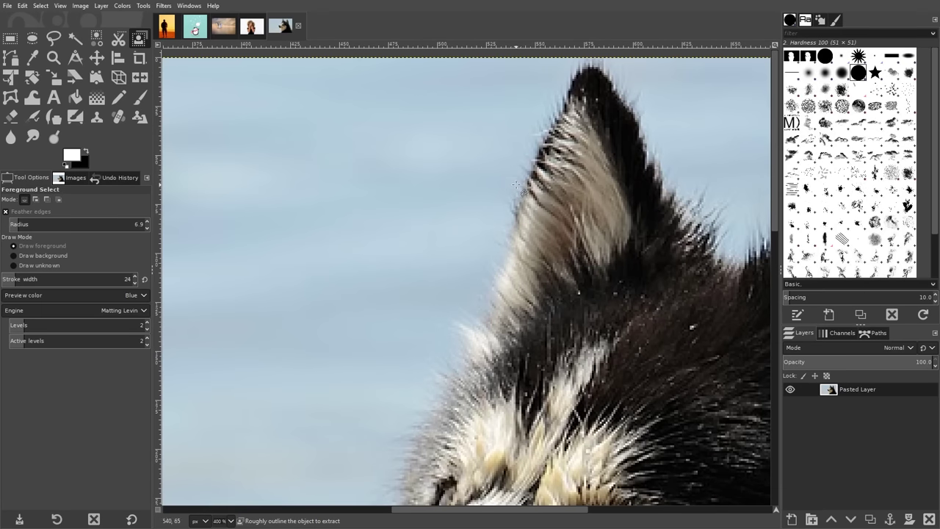
ctrl+scroll(707, 208, down, 3)
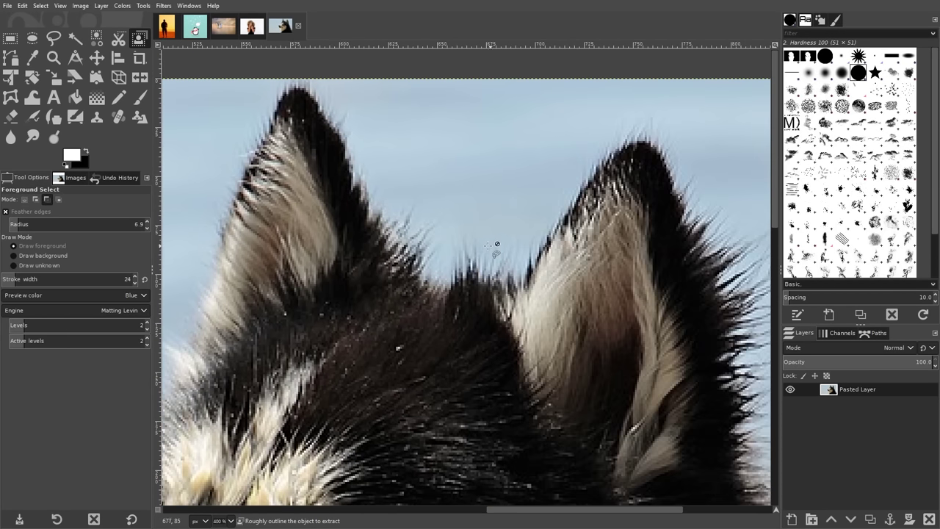
ctrl+scroll(531, 247, down, 4)
ctrl+scroll(506, 294, up, 3)
ctrl+scroll(498, 323, down, 1)
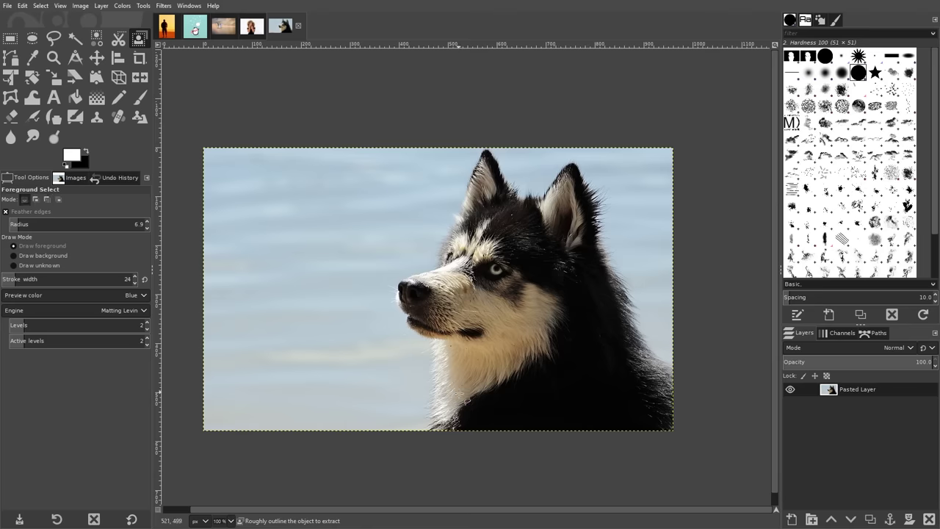
drag(399, 445, 425, 366)
mouse_move(397, 328)
mouse_down()
mouse_move(385, 291)
mouse_move(430, 237)
mouse_move(450, 184)
mouse_up()
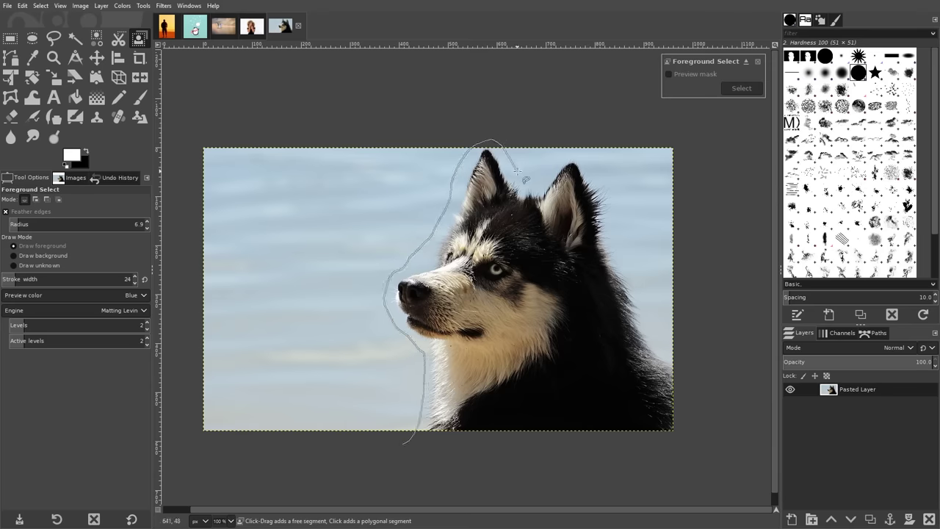
mouse_move(623, 241)
mouse_down()
mouse_move(655, 328)
mouse_move(686, 377)
mouse_move(696, 412)
mouse_move(685, 436)
mouse_move(636, 449)
mouse_move(450, 444)
mouse_up()
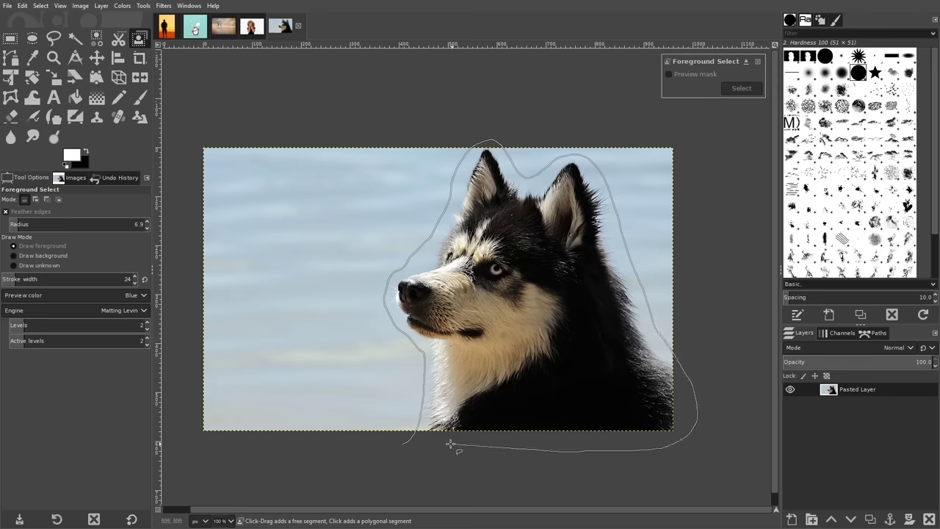
click(402, 444)
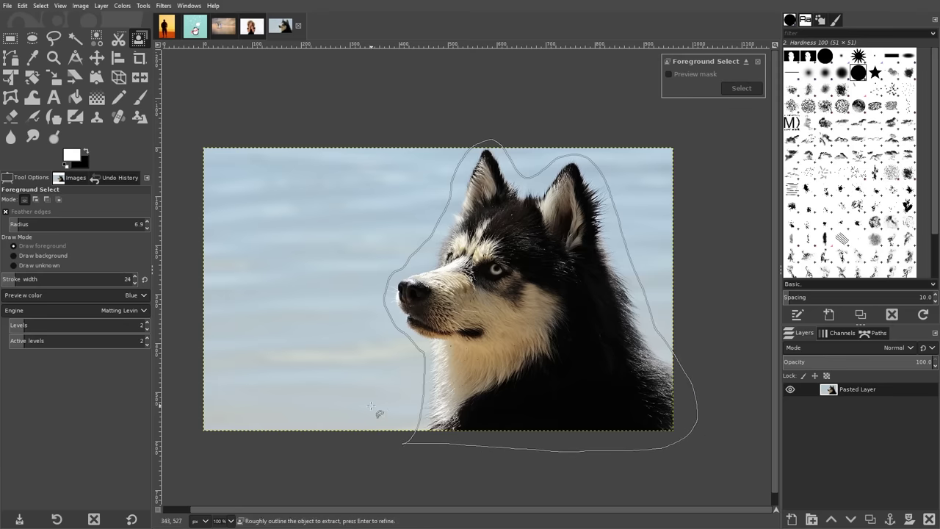
Step: Enter refinement mode and paint foreground strokes over the husky's nose, muzzle and jaw
key(Return)
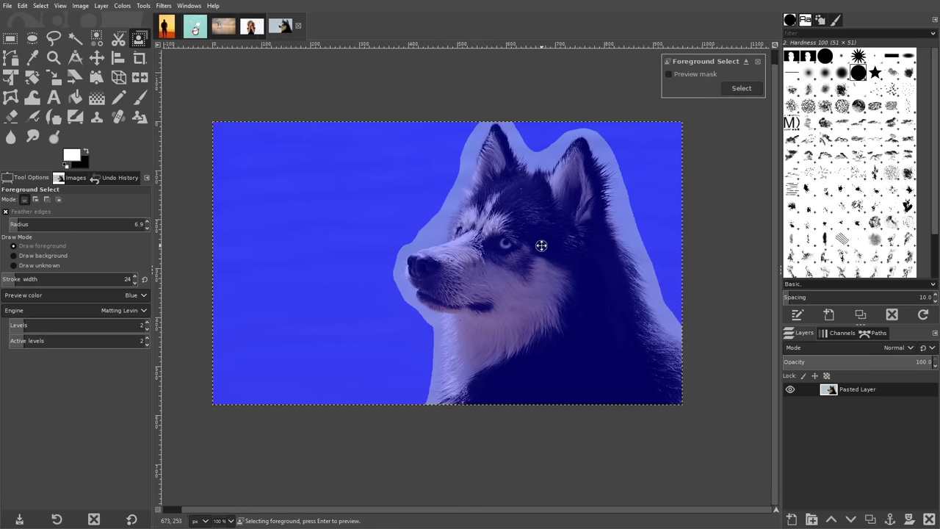
ctrl+scroll(539, 247, up, 2)
key(bracketright)
key(bracketright)
key(bracketright)
key(bracketright)
key(bracketright)
key(bracketright)
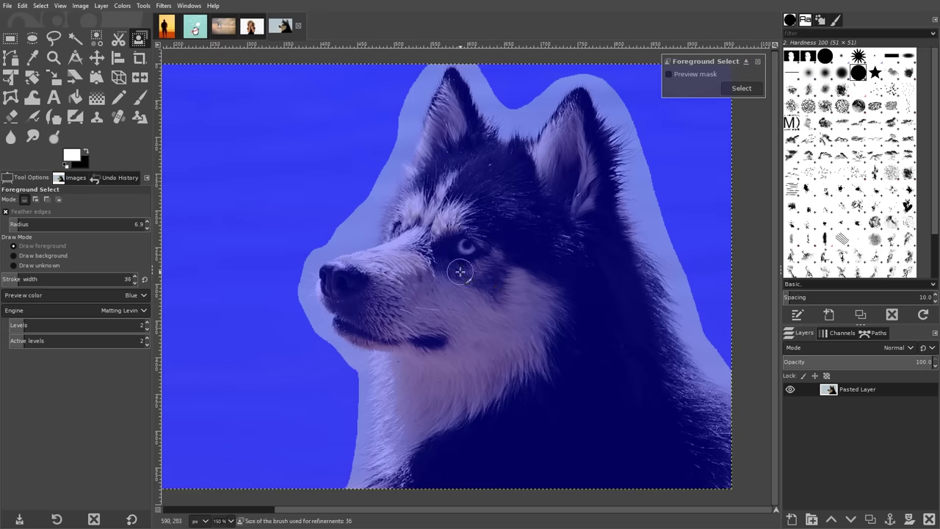
scroll(482, 268, left, 2)
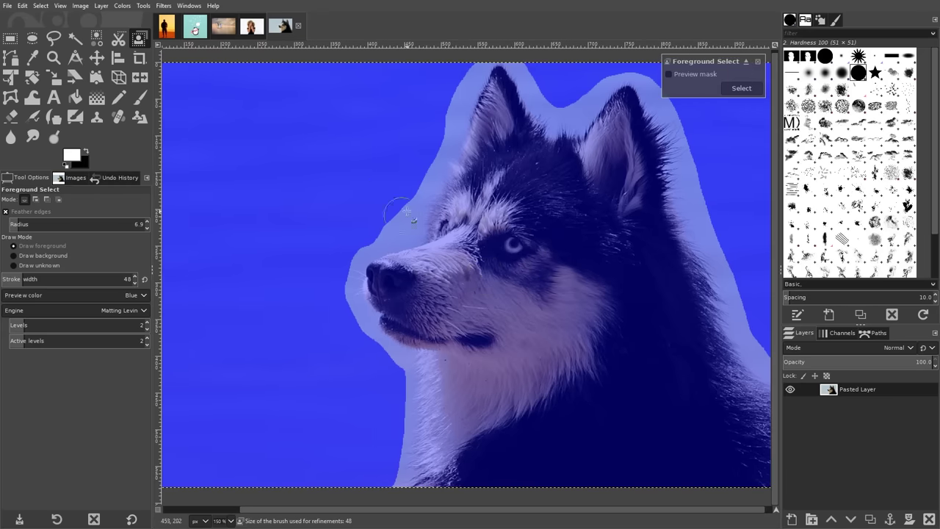
drag(389, 277, 491, 232)
mouse_move(387, 288)
mouse_down()
mouse_move(403, 317)
mouse_move(492, 340)
mouse_up()
drag(426, 297, 485, 269)
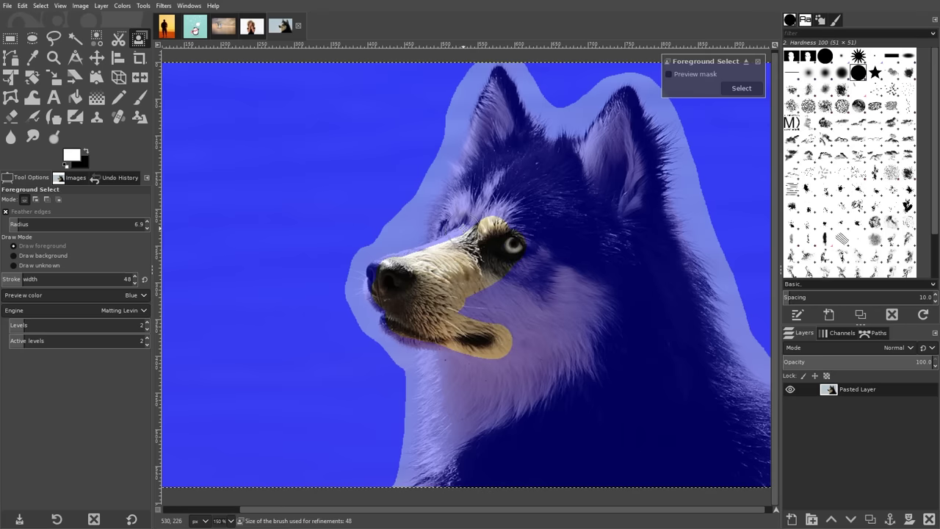
Step: Mark the husky's neck, eye area, forehead and remaining head fur as foreground, varying brush size
key(bracketright)
key(bracketright)
key(bracketright)
key(bracketright)
mouse_move(565, 229)
mouse_down()
mouse_move(594, 283)
mouse_move(641, 433)
mouse_up()
key(bracketleft)
key(bracketleft)
drag(541, 282, 545, 288)
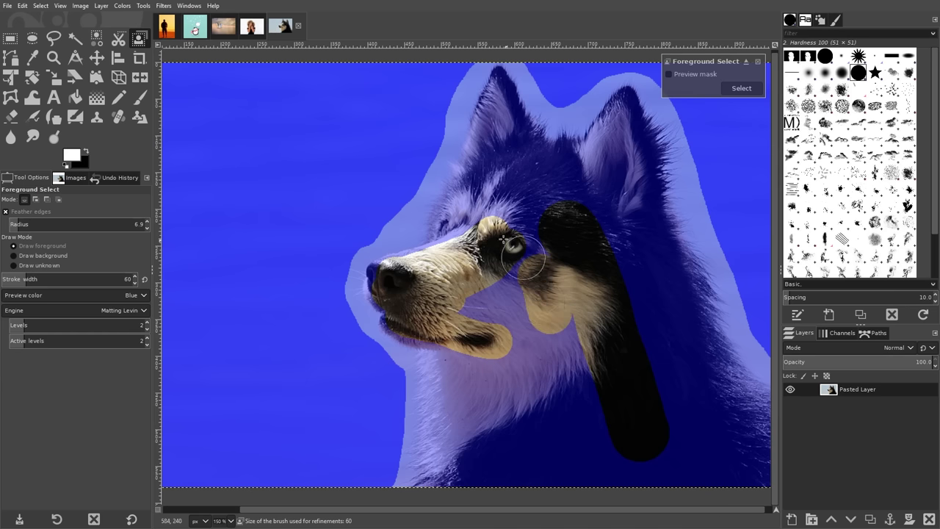
key(bracketright)
mouse_move(457, 233)
mouse_down()
mouse_move(483, 194)
mouse_move(497, 136)
mouse_up()
drag(522, 185, 499, 238)
mouse_move(584, 175)
mouse_down()
mouse_move(536, 233)
mouse_move(516, 283)
mouse_move(476, 306)
mouse_move(536, 319)
mouse_move(573, 350)
mouse_move(583, 393)
mouse_up()
drag(583, 392, 583, 392)
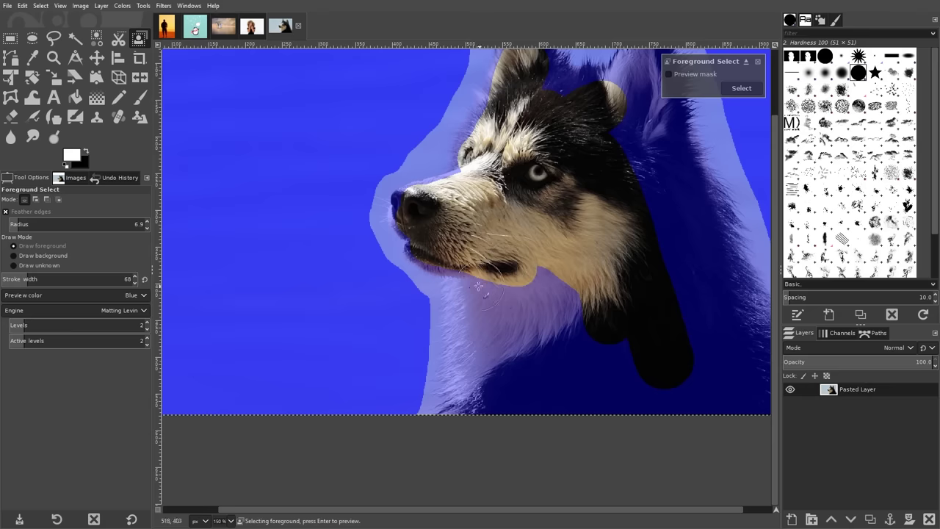
drag(514, 290, 514, 316)
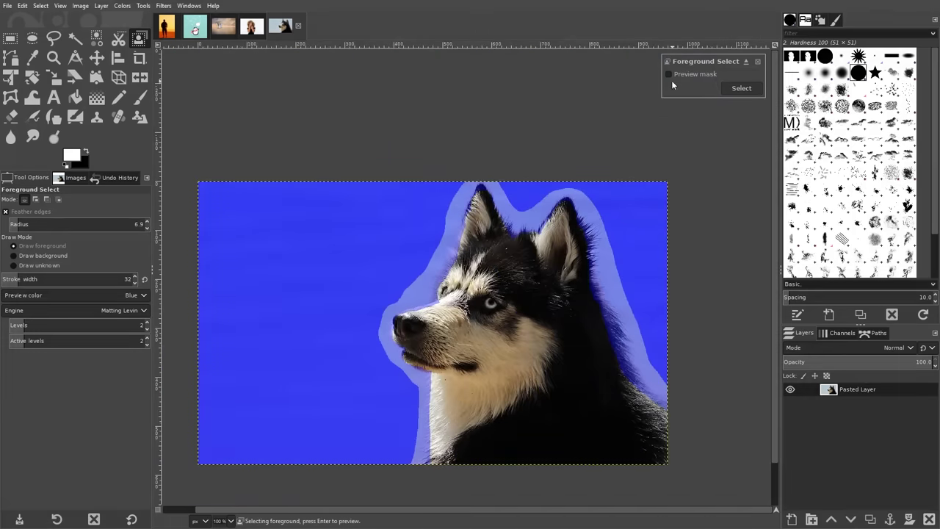
Step: Convert the husky mask to a selection, invert it, and delete the sky to transparency
click(667, 73)
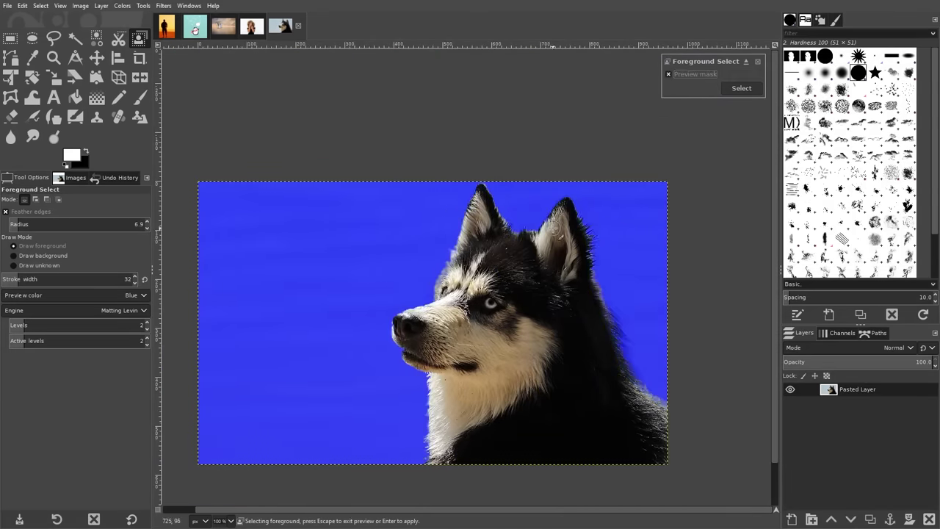
click(742, 89)
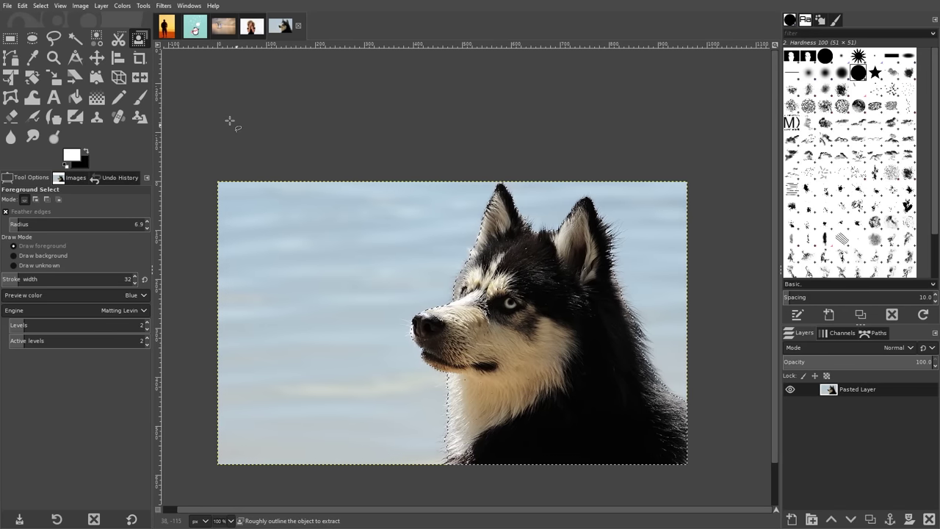
click(40, 6)
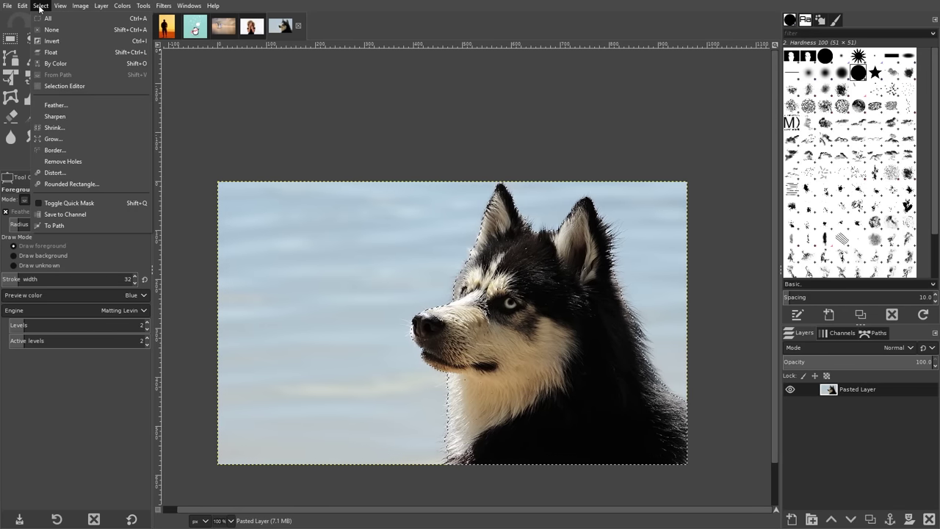
click(51, 42)
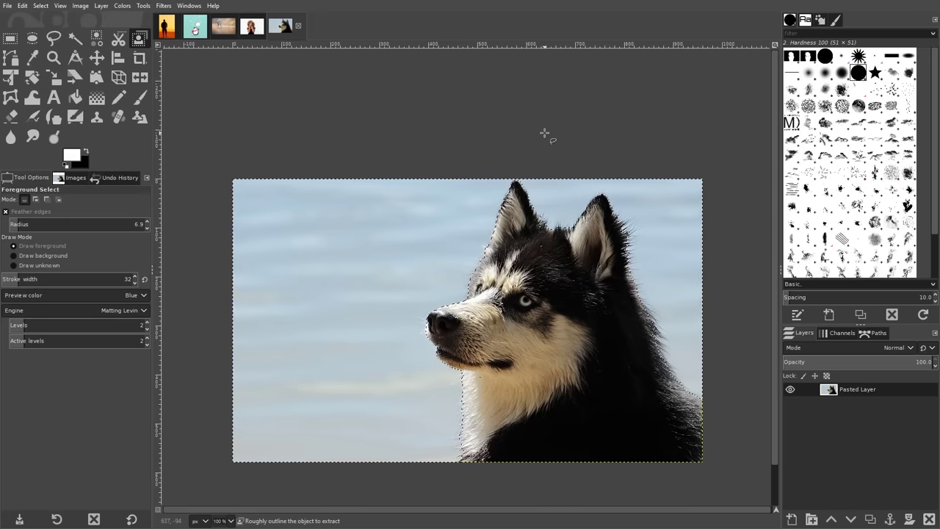
key(Delete)
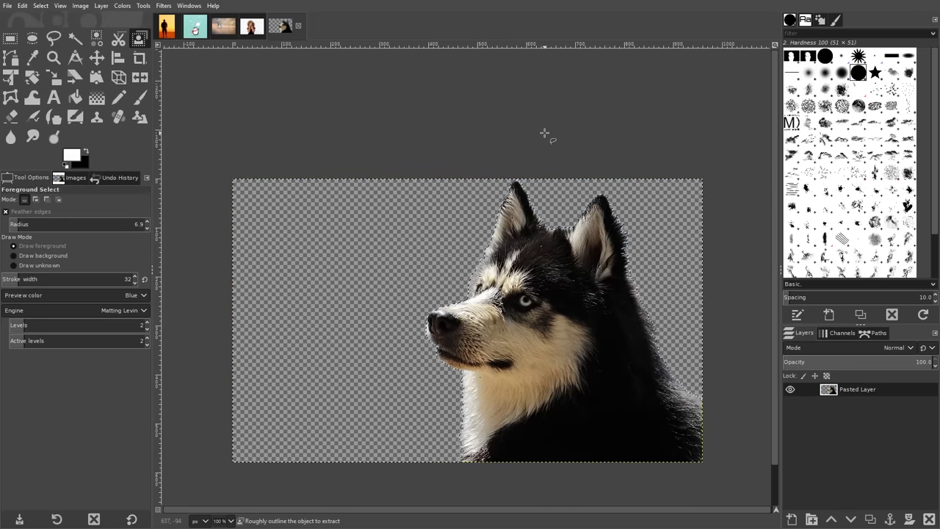
click(41, 5)
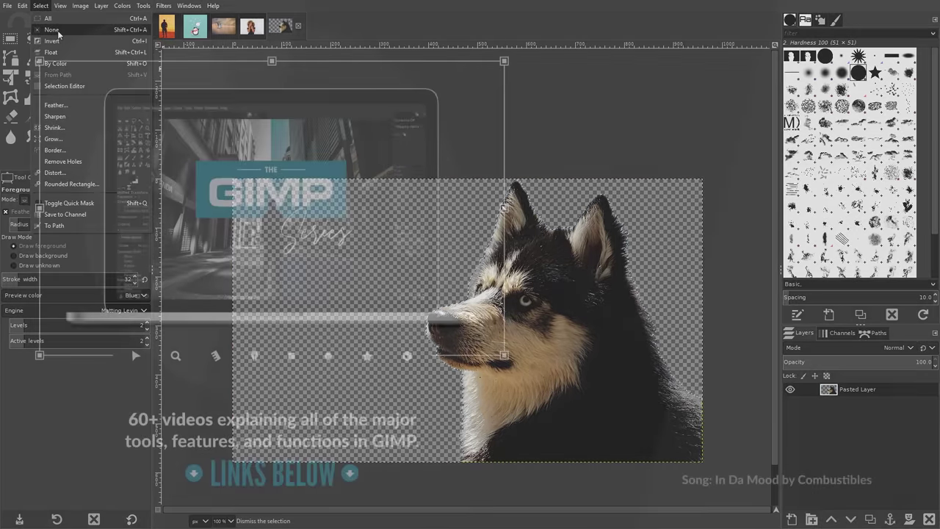